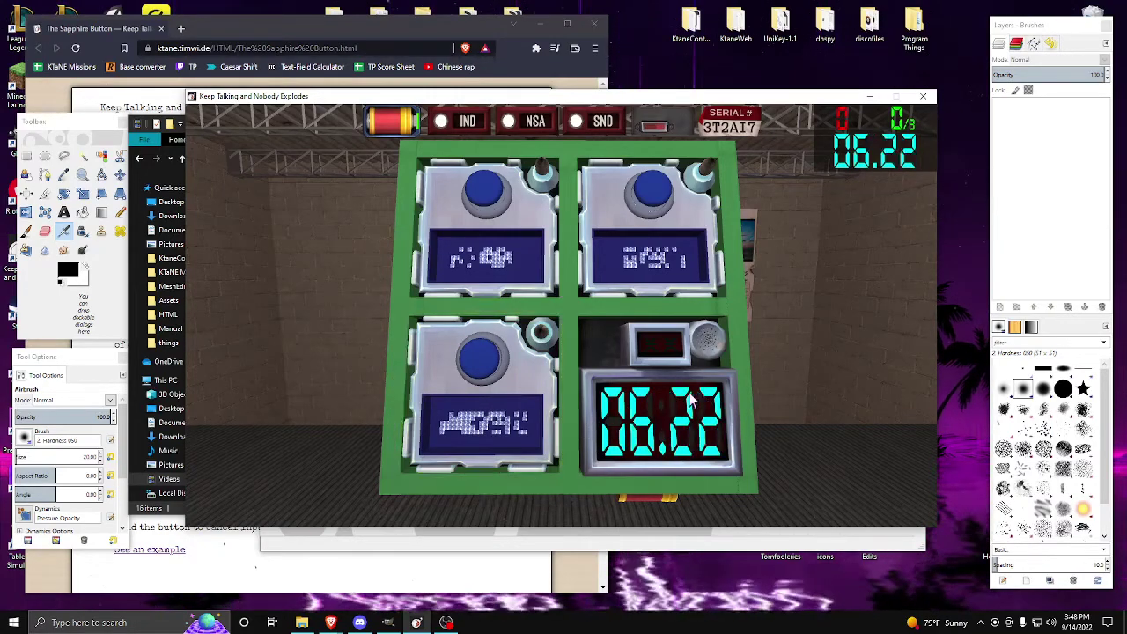
Bring the game forward and zoom in on the lower-left Sapphire Button module of the bomb
click(518, 545)
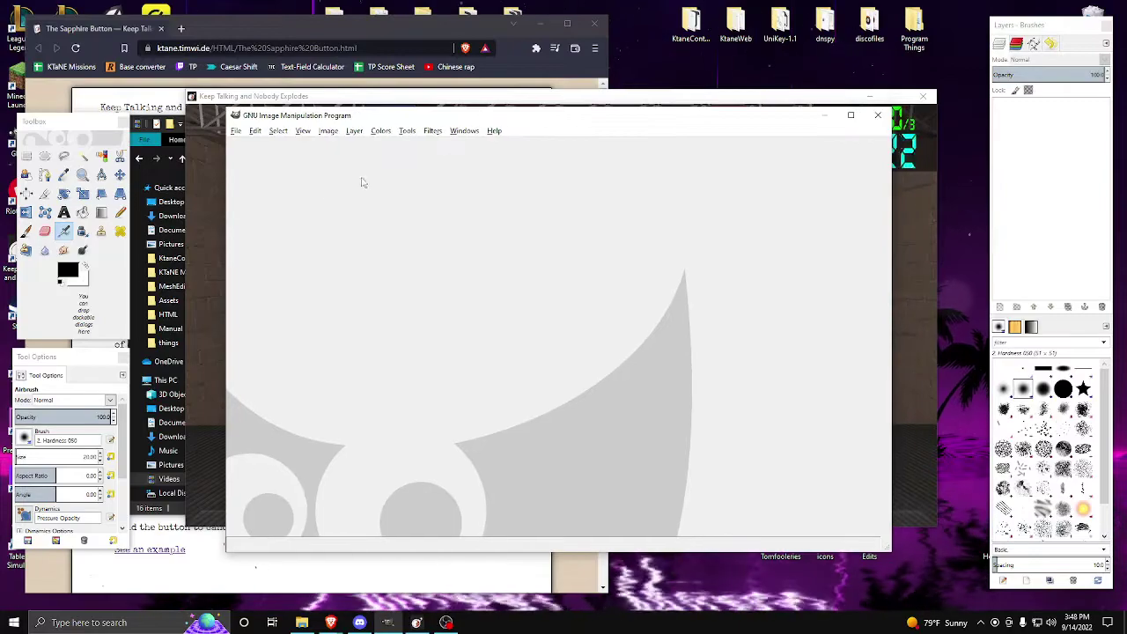
click(200, 137)
click(408, 362)
click(27, 156)
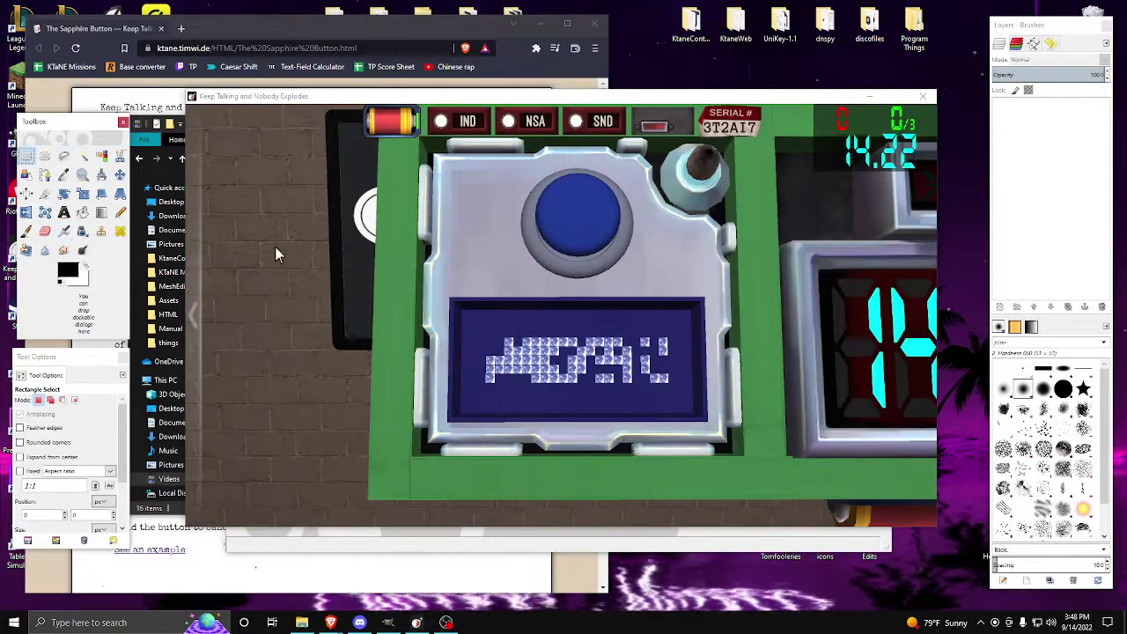
Create a new 30 by 5 pixel image in GIMP
click(459, 548)
click(236, 131)
click(256, 144)
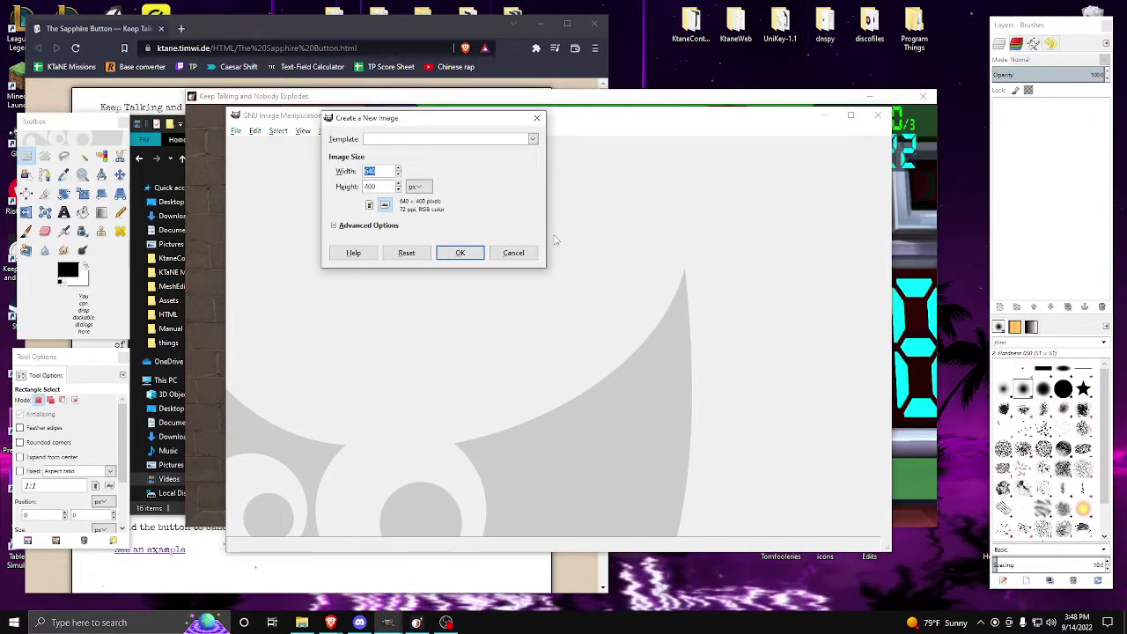
text(30)
key(Tab)
text(5)
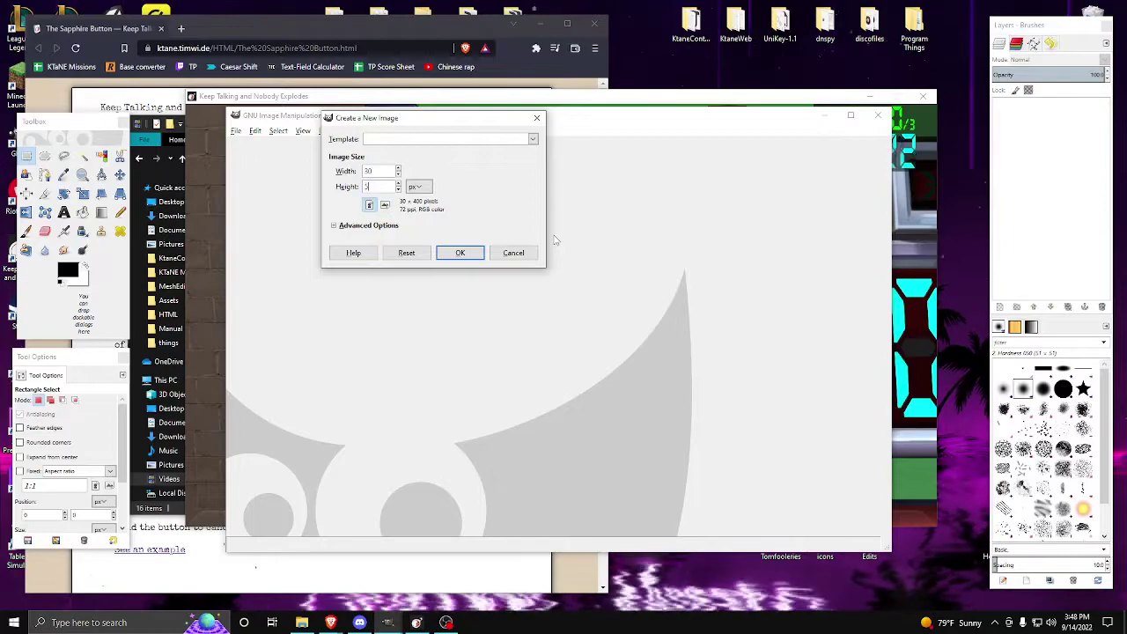
key(Return)
scroll(536, 346, up, 9)
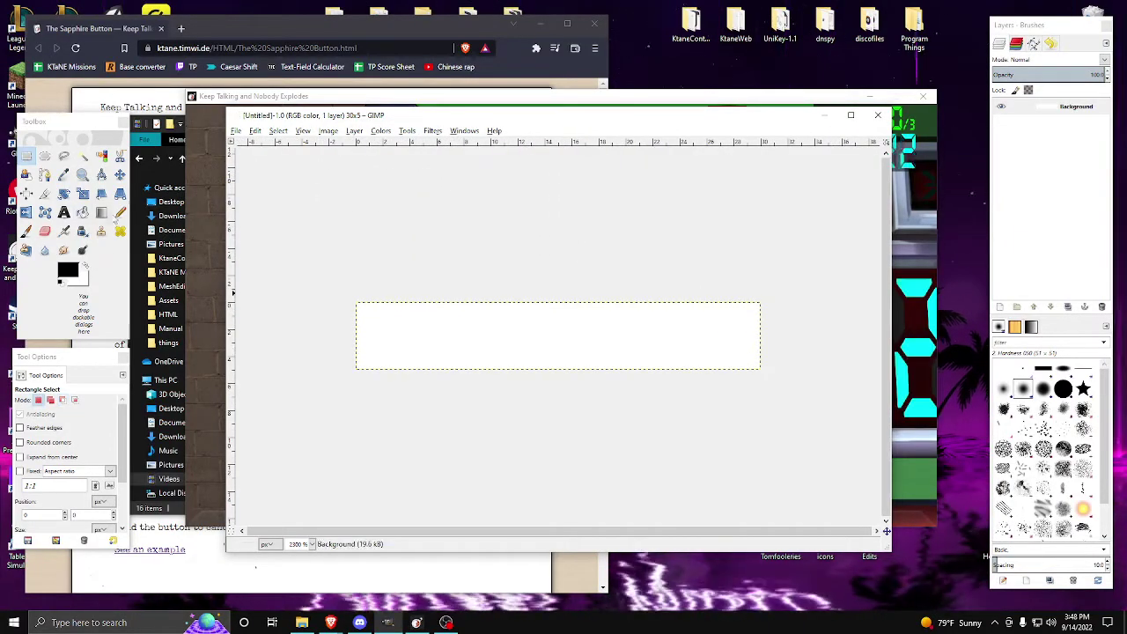
Choose the Pencil tool with a brush size of 1 and arrange the image beside the game's bitmap display
click(119, 212)
drag(273, 115, 292, 118)
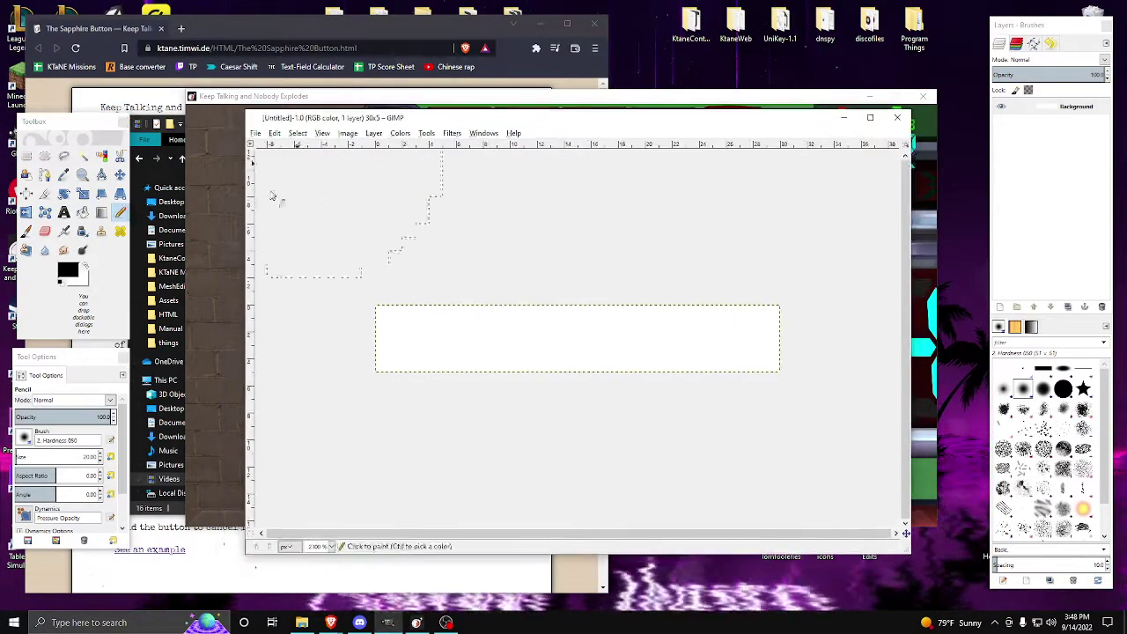
drag(78, 452, 13, 454)
drag(342, 96, 201, 7)
drag(802, 122, 1064, 68)
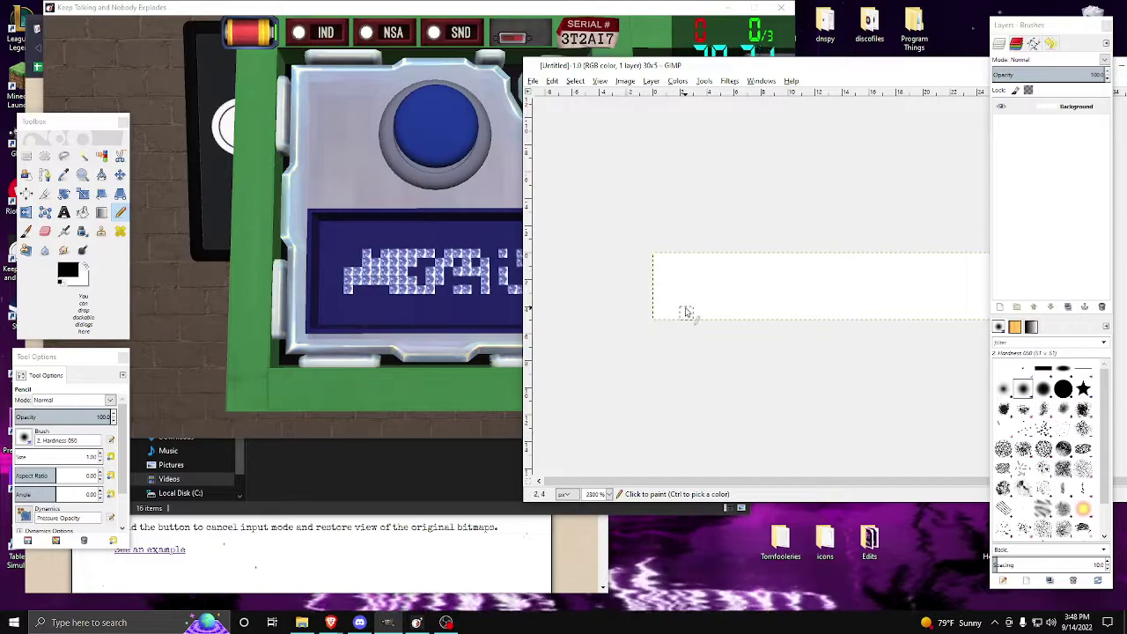
Copy the first four-fifths of the module's bitmap onto the Background layer in black pixels, starting at column 3
mouse_move(696, 313)
mouse_down()
mouse_move(704, 285)
mouse_move(720, 301)
mouse_move(728, 264)
mouse_move(742, 293)
mouse_move(763, 264)
mouse_move(769, 314)
mouse_move(789, 295)
mouse_move(782, 267)
mouse_up()
key(ctrl+z)
drag(804, 319, 808, 260)
click(817, 264)
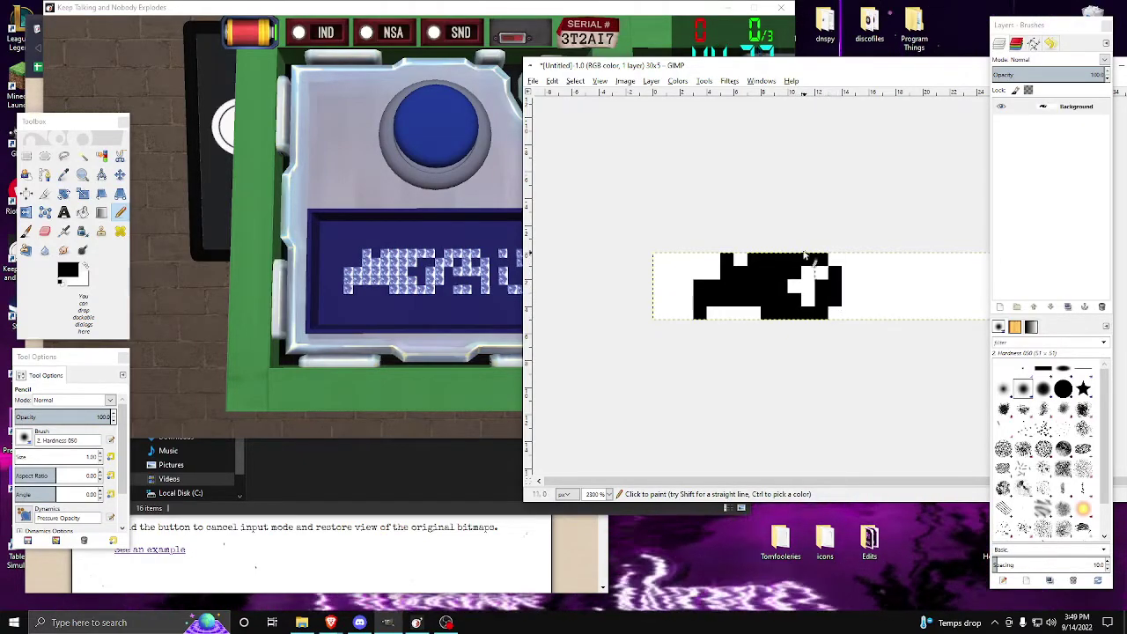
drag(850, 277, 871, 273)
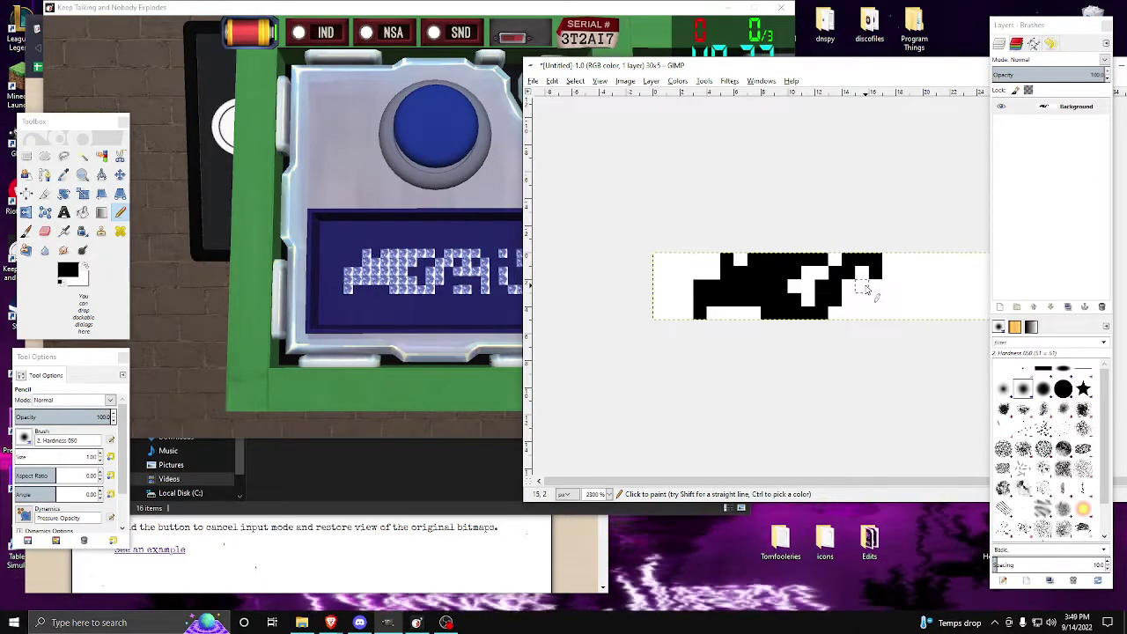
drag(867, 288, 893, 289)
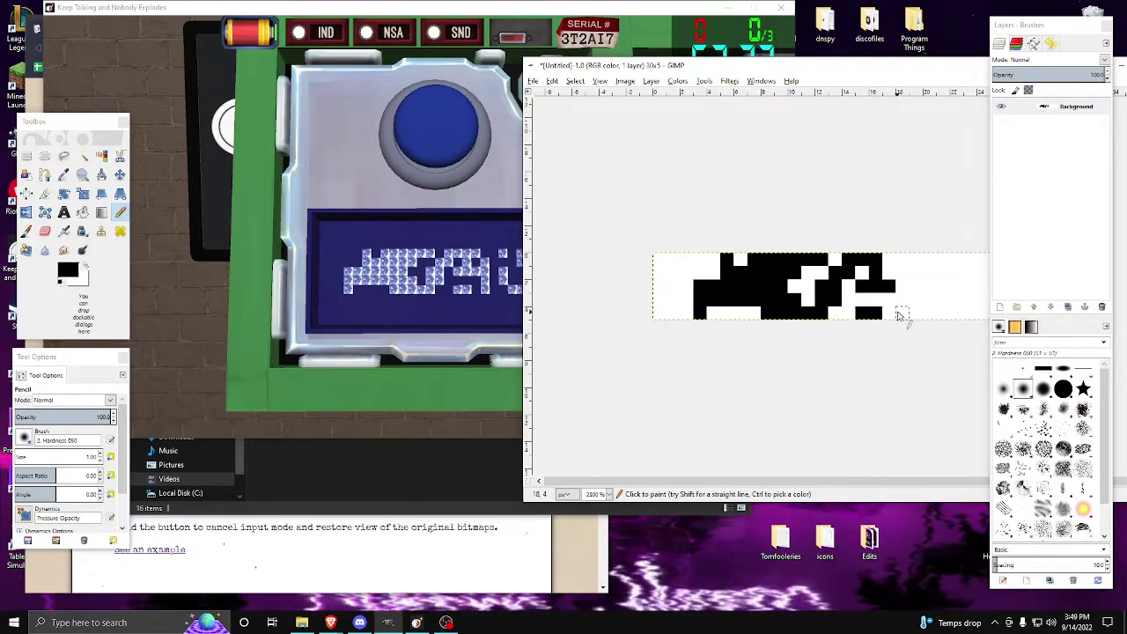
drag(905, 317, 906, 288)
click(891, 261)
Paint the remaining pixels at the bitmap's right end, repositioning the game and image windows so the whole display shows
mouse_move(813, 73)
mouse_down()
mouse_move(855, 70)
mouse_move(776, 94)
mouse_up()
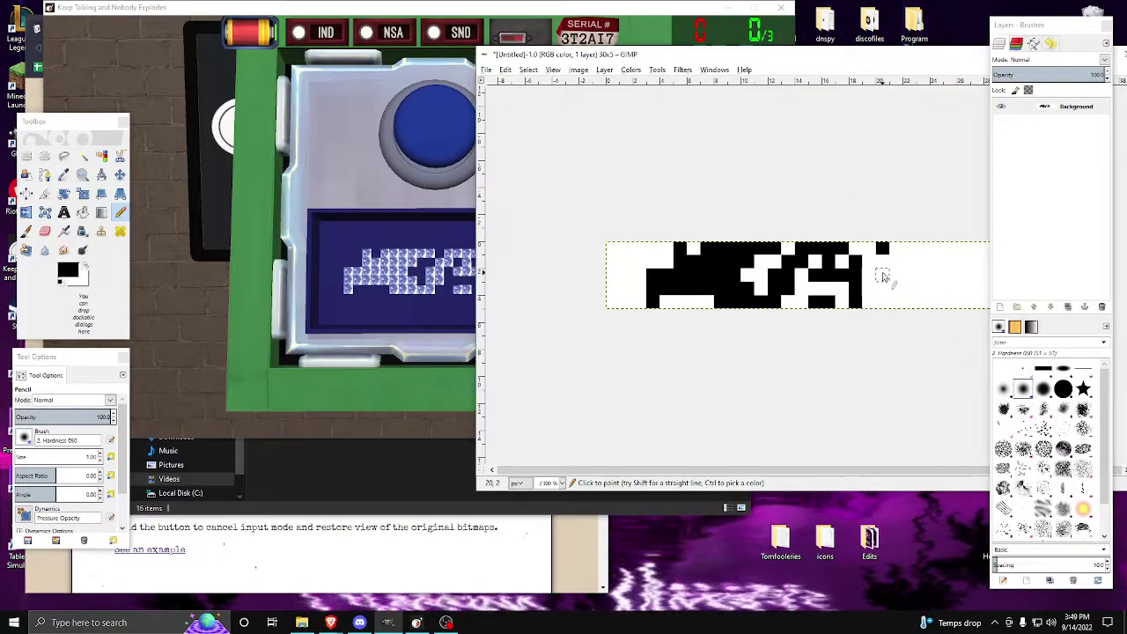
mouse_move(830, 61)
mouse_down()
mouse_move(890, 72)
mouse_move(735, 64)
mouse_move(993, 68)
mouse_move(735, 79)
mouse_up()
drag(770, 301, 770, 274)
key(ctrl+z)
drag(628, 12, 512, 28)
drag(762, 81, 807, 64)
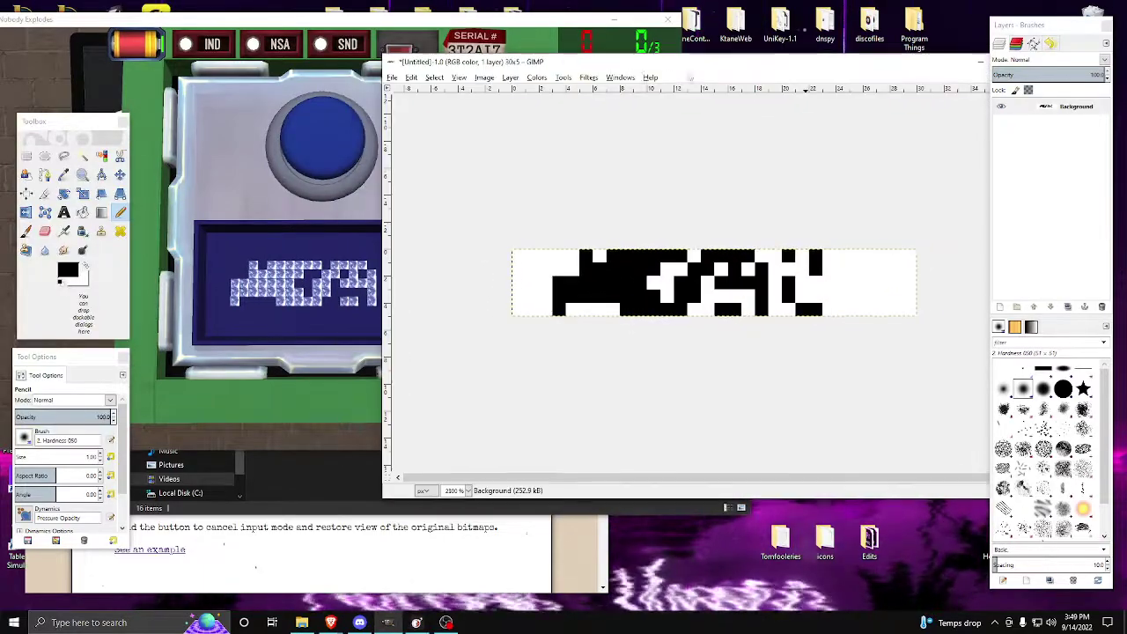
drag(385, 55, 459, 49)
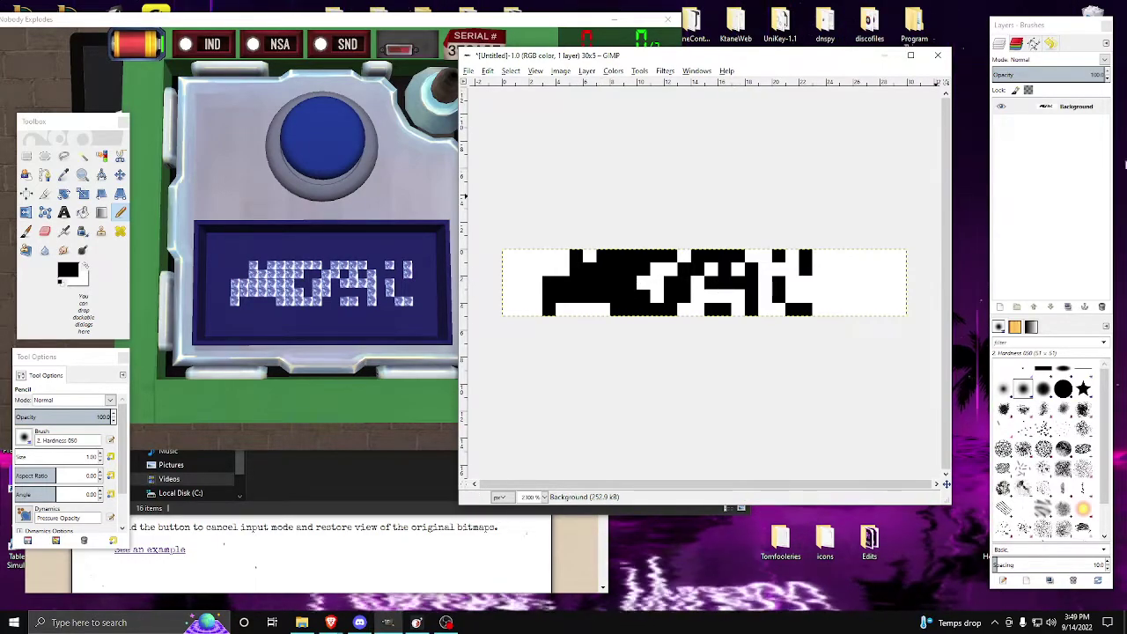
Add a new layer above the Background, fill it with white and restore black as the foreground colour
right_click(1041, 154)
click(977, 179)
click(1002, 274)
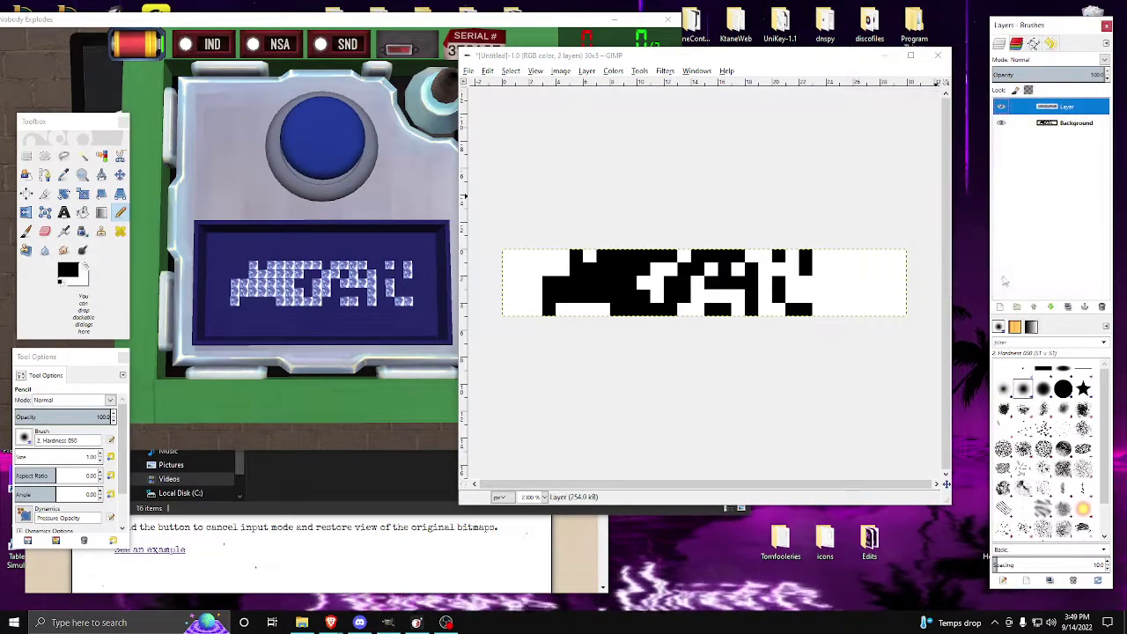
click(83, 212)
key(x)
click(711, 300)
key(x)
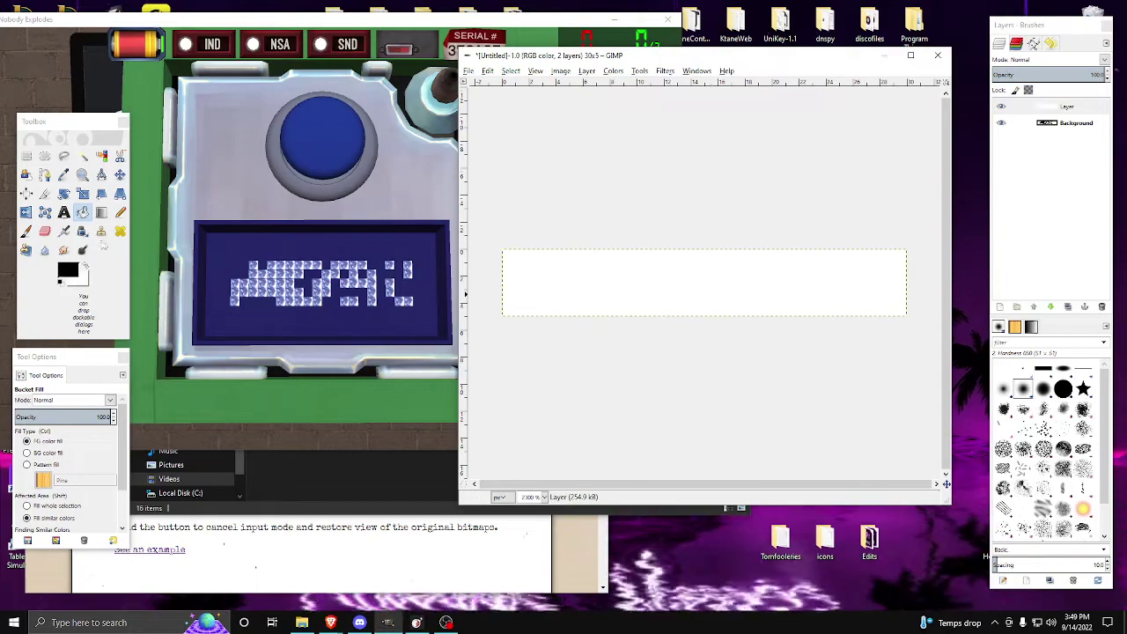
Advance the module's display to its next bitmap and toggle the white layer's visibility, leaving it shown with the Pencil ready
click(121, 213)
click(192, 201)
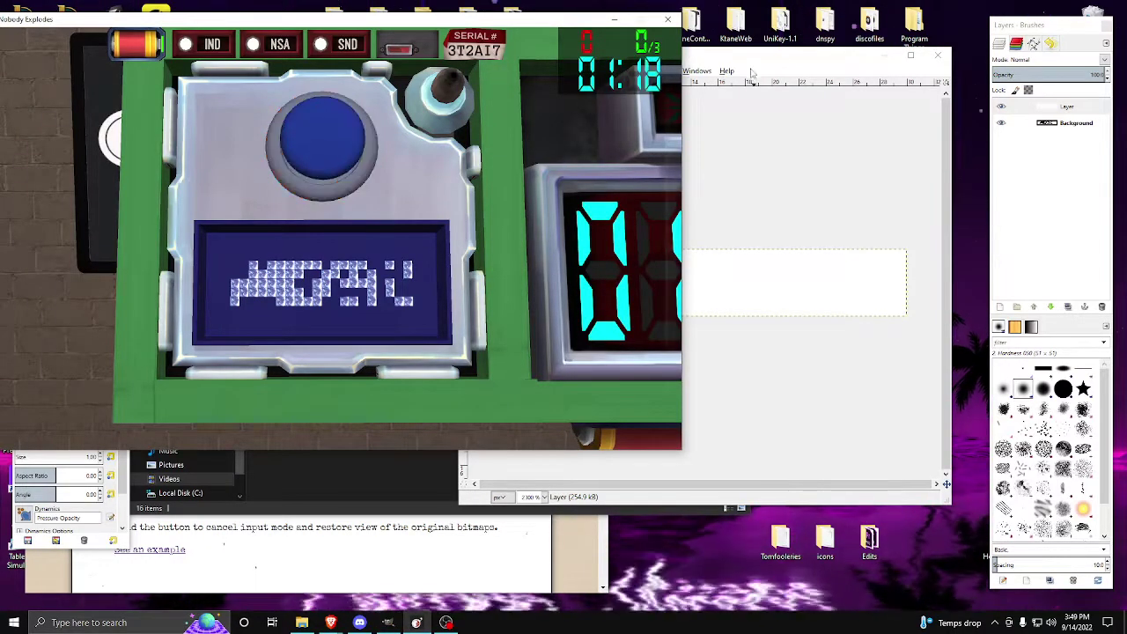
click(752, 83)
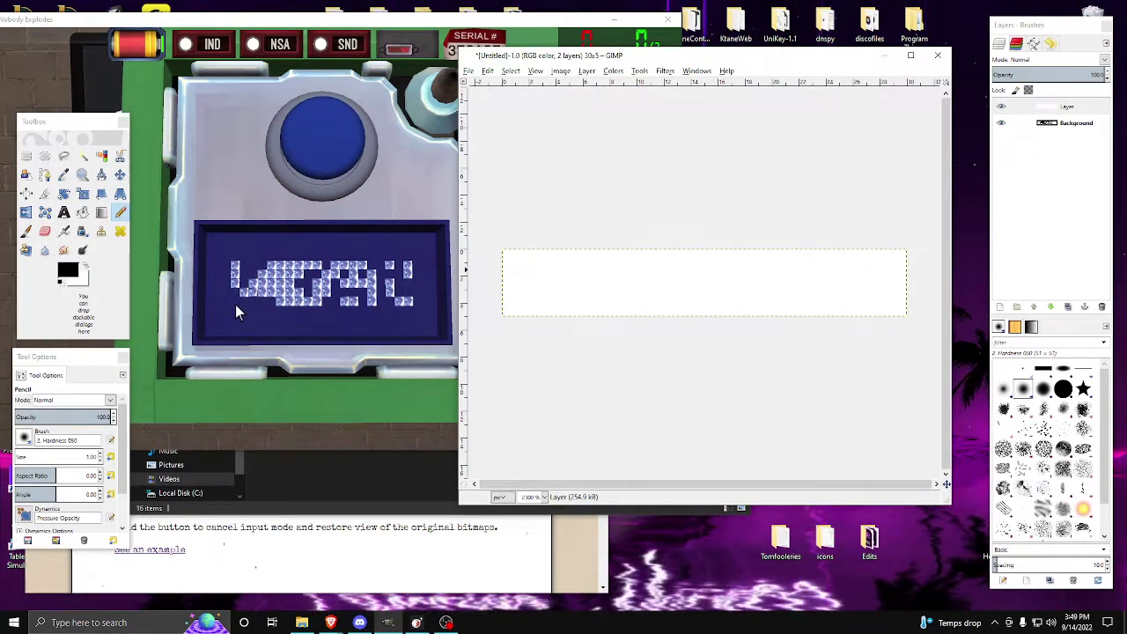
click(1003, 107)
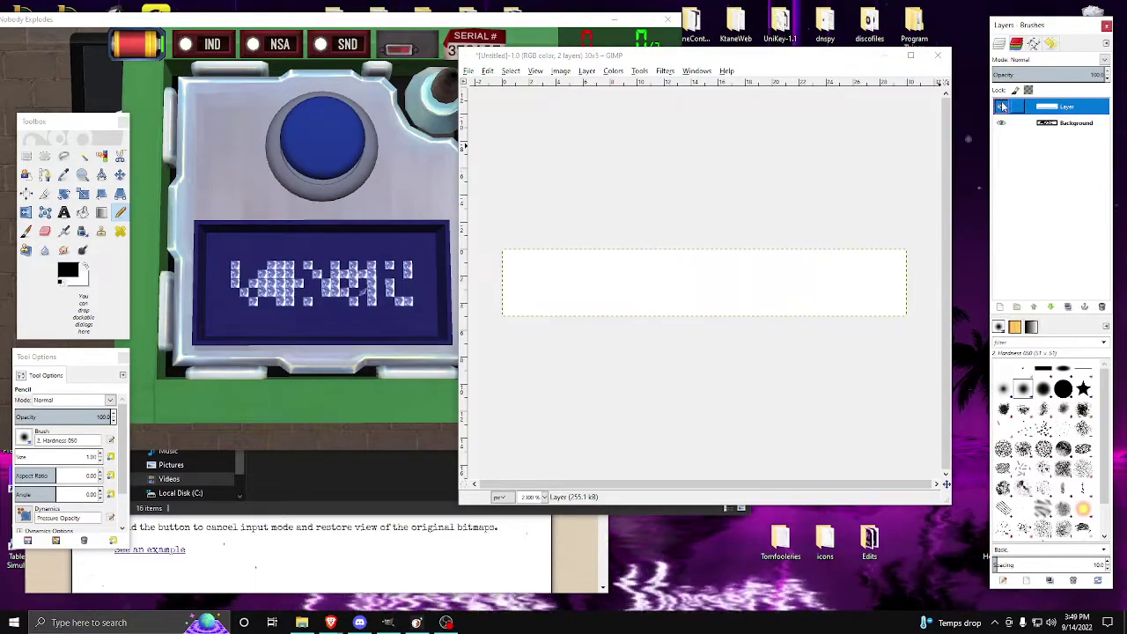
click(1002, 107)
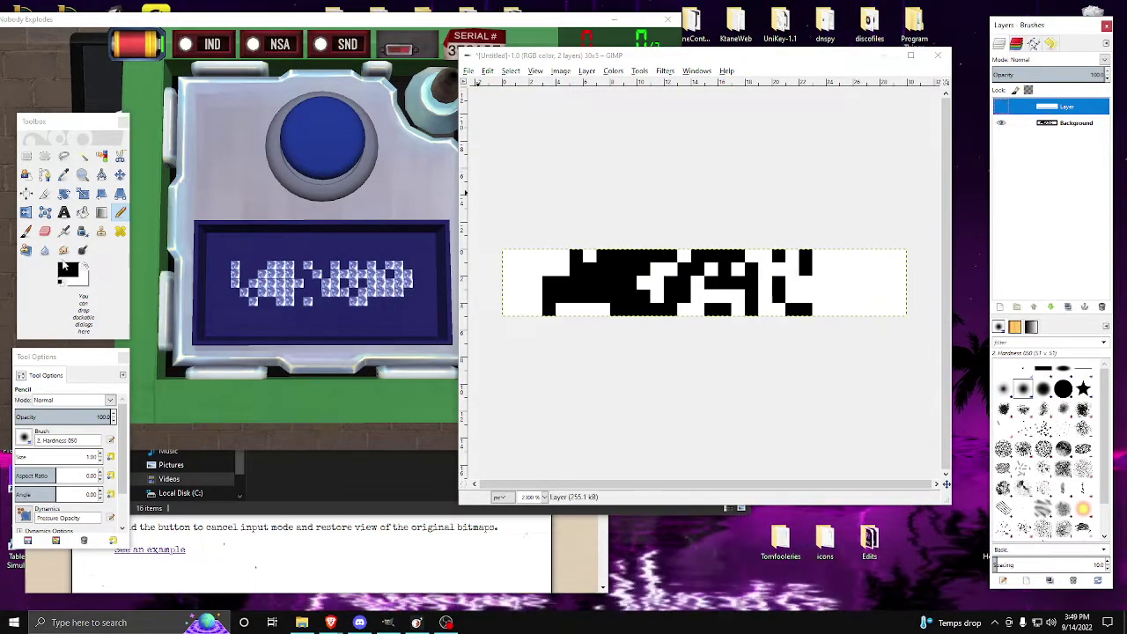
click(128, 216)
click(1001, 107)
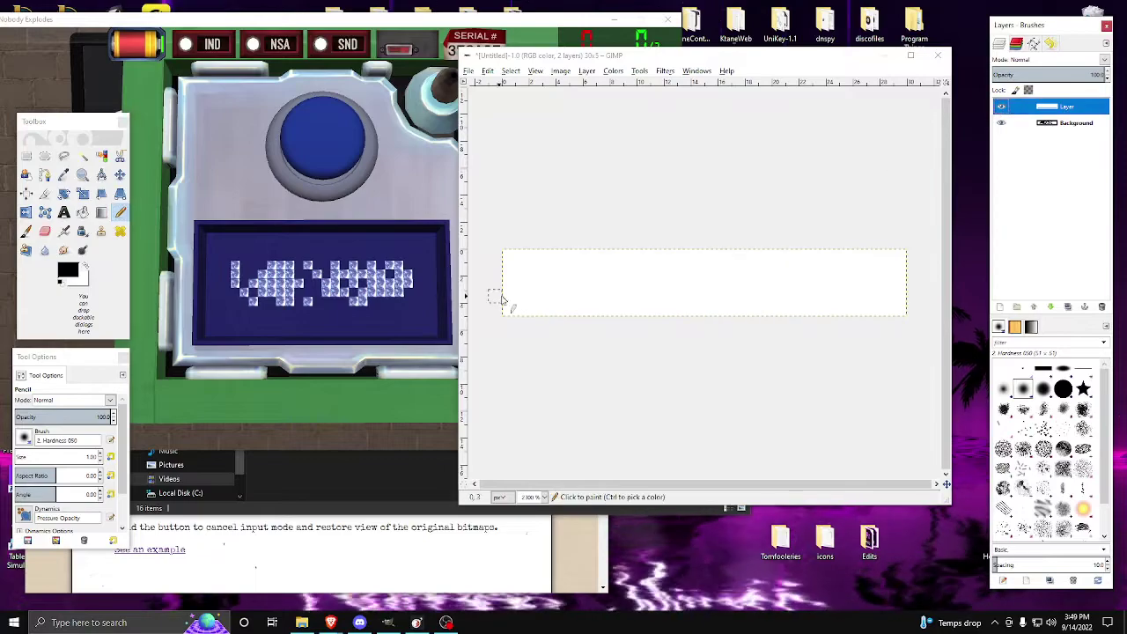
Copy the module's second bitmap onto the new layer in black pixels, undoing any stray stroke
drag(548, 256, 547, 270)
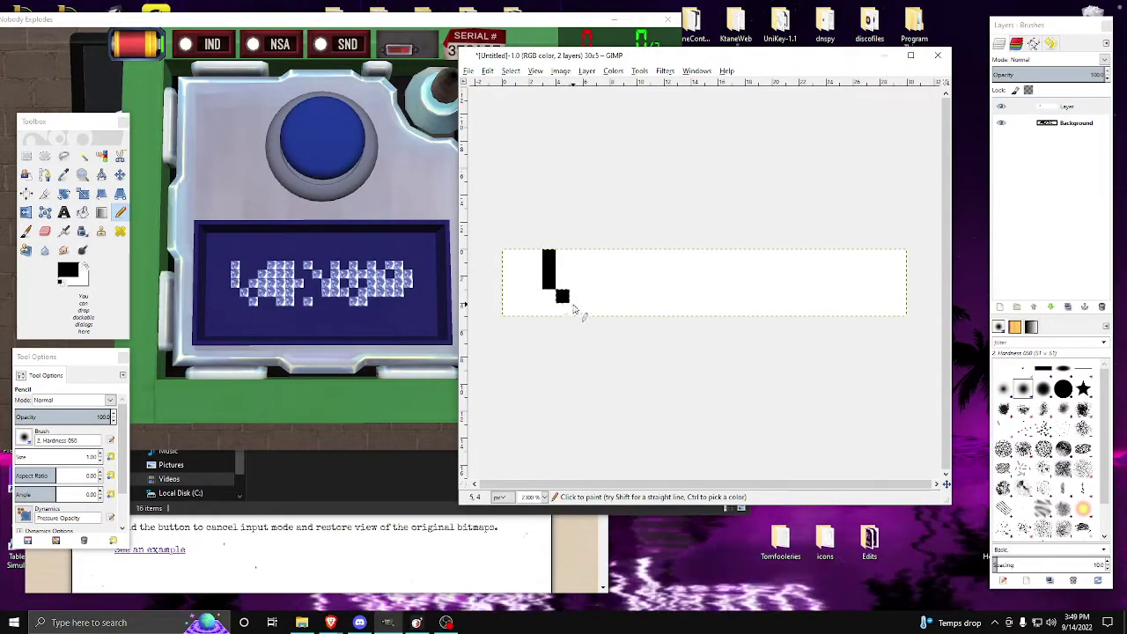
mouse_move(578, 287)
mouse_down()
mouse_move(607, 295)
mouse_move(621, 258)
mouse_move(625, 317)
mouse_move(627, 254)
mouse_move(648, 290)
mouse_up()
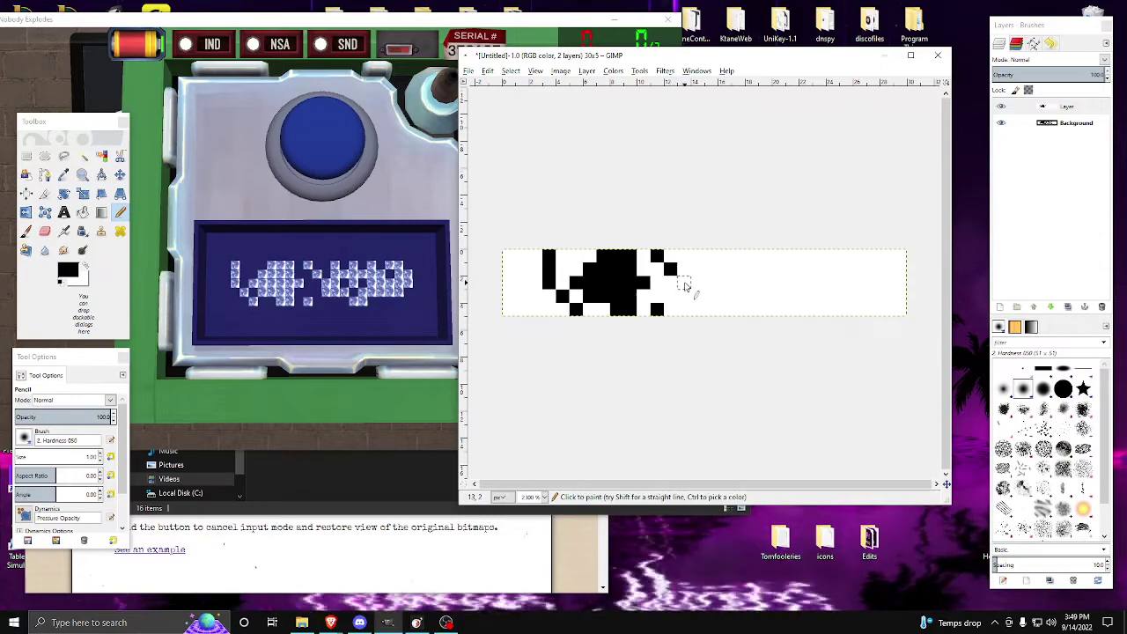
drag(685, 286, 698, 256)
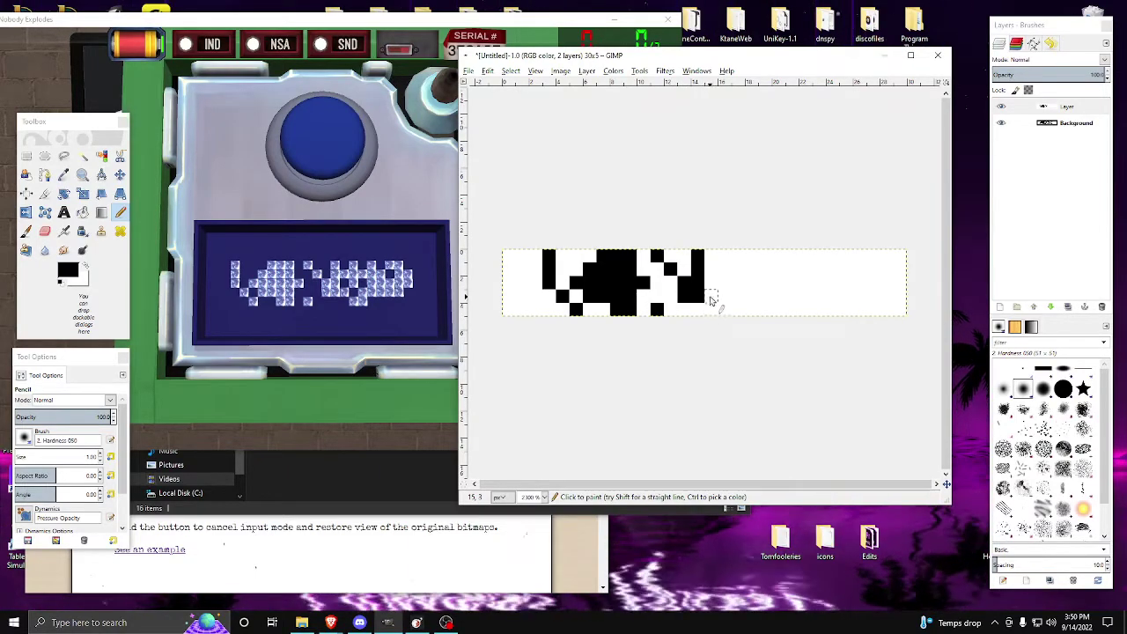
key(ctrl+z)
mouse_move(712, 299)
mouse_down()
mouse_move(725, 260)
mouse_move(736, 310)
mouse_move(727, 306)
mouse_move(754, 296)
mouse_move(759, 260)
mouse_move(763, 297)
mouse_up()
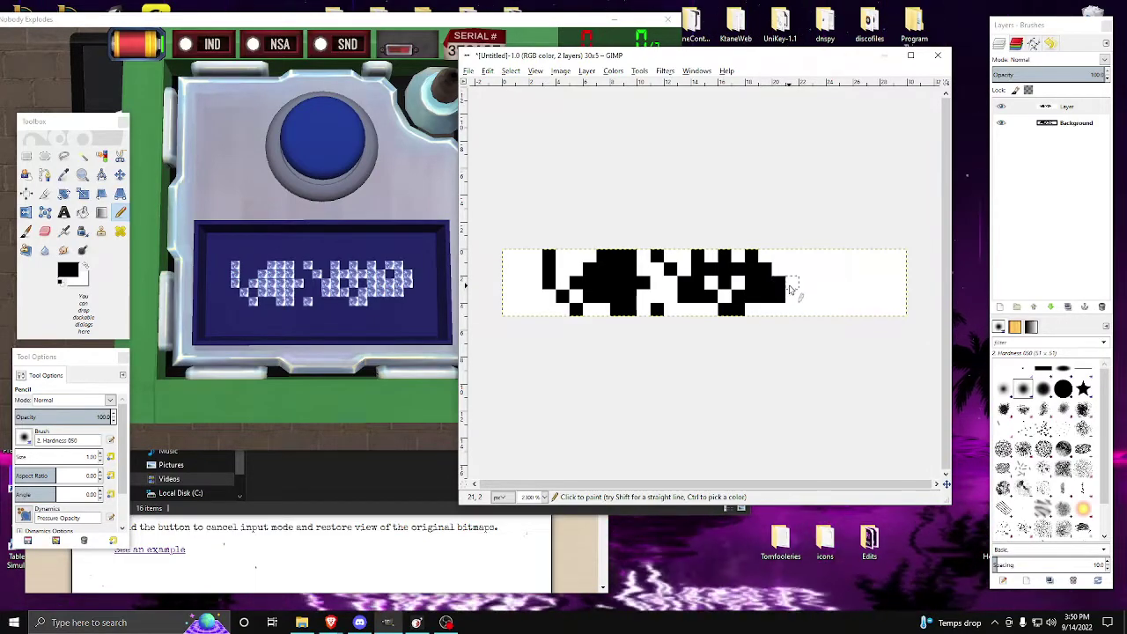
mouse_move(790, 283)
mouse_down()
mouse_move(786, 260)
mouse_move(803, 280)
mouse_up()
click(795, 296)
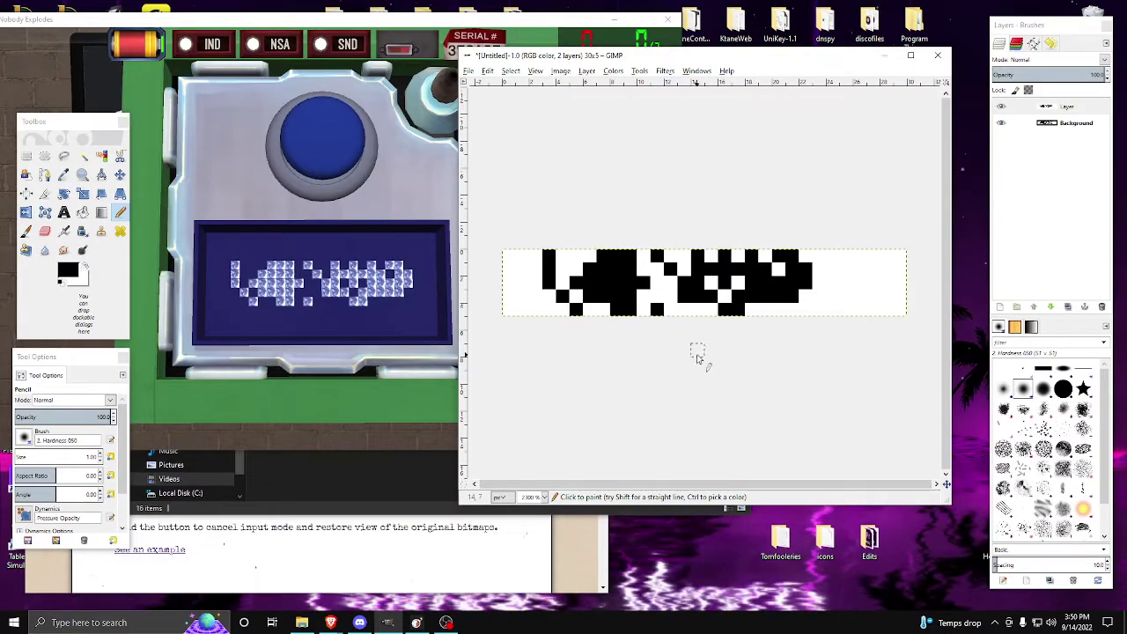
Add a third layer filled with white, advance the module's display to its next bitmap, and ready the Pencil with black
right_click(1064, 157)
click(1013, 179)
click(1001, 273)
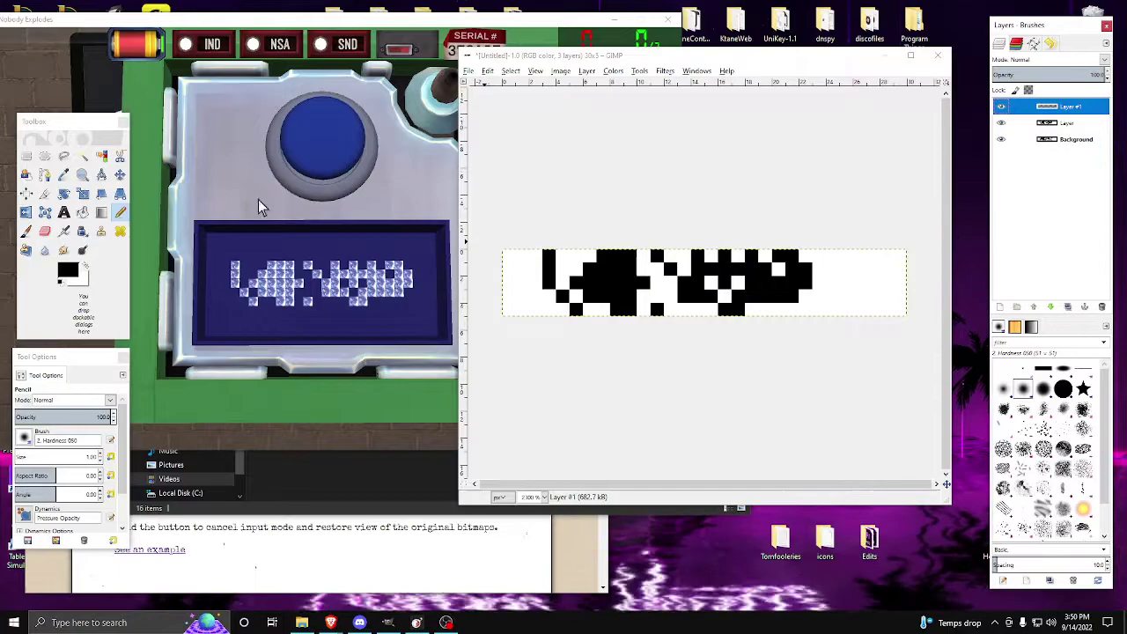
click(256, 222)
click(311, 127)
click(699, 58)
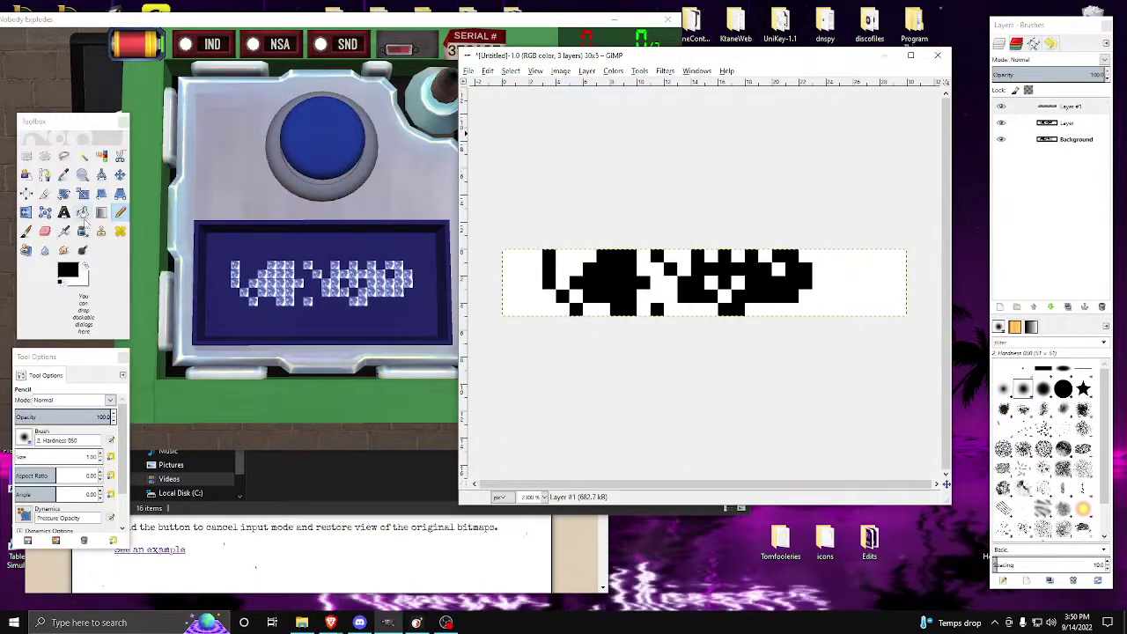
click(83, 215)
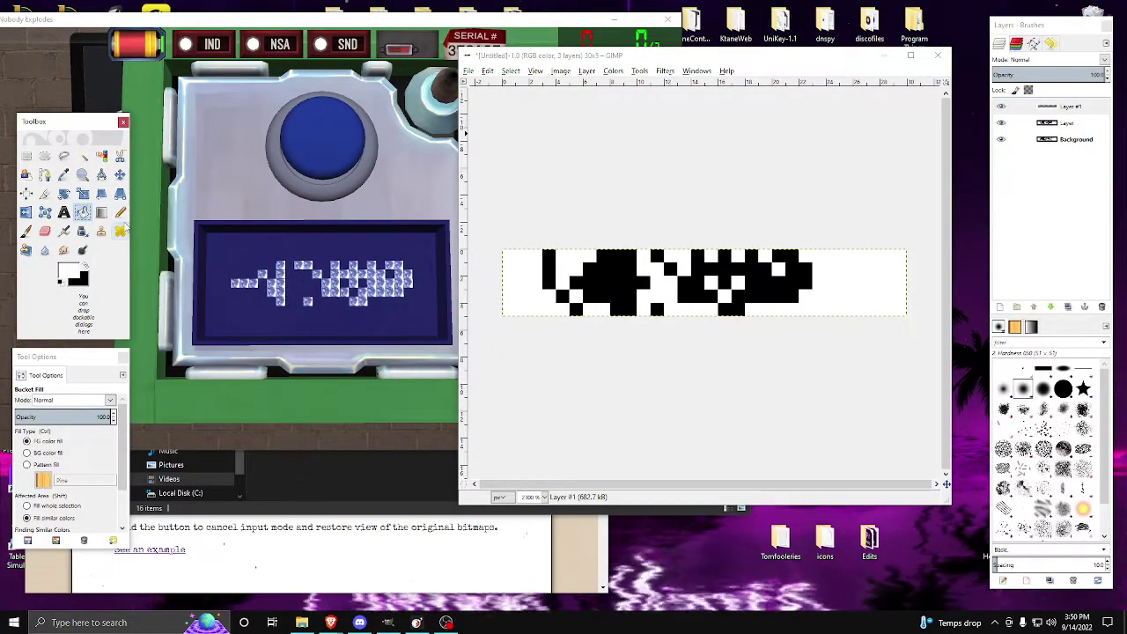
click(601, 283)
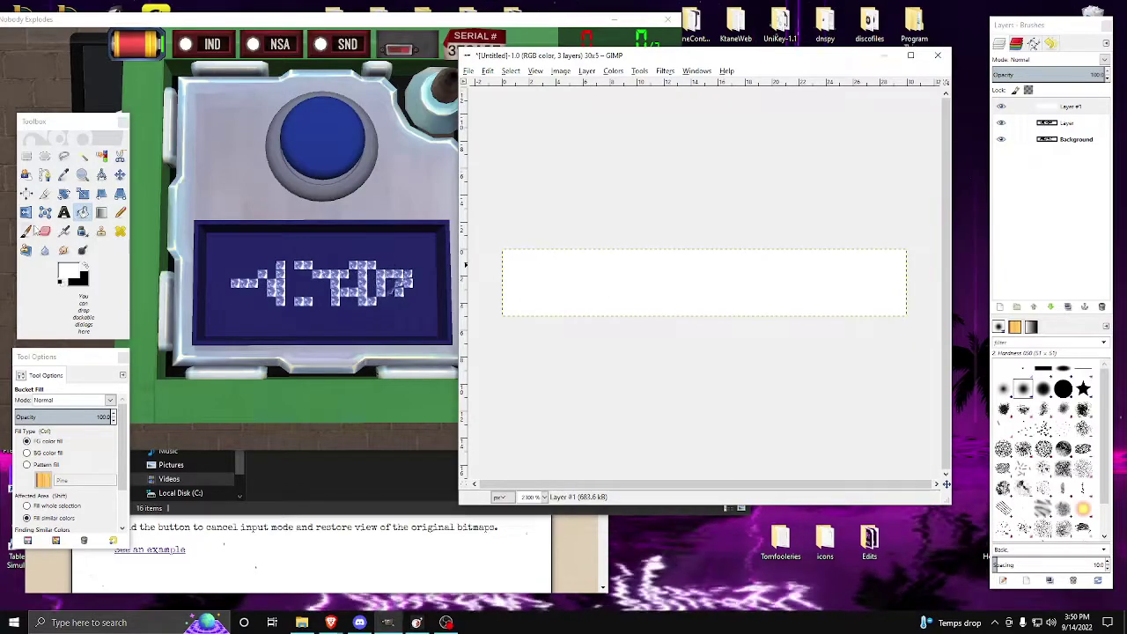
click(119, 213)
key(x)
Cycle the module's display back and forth between bitmaps and toggle the top layer's visibility to compare with the previous drawing
click(218, 183)
click(351, 145)
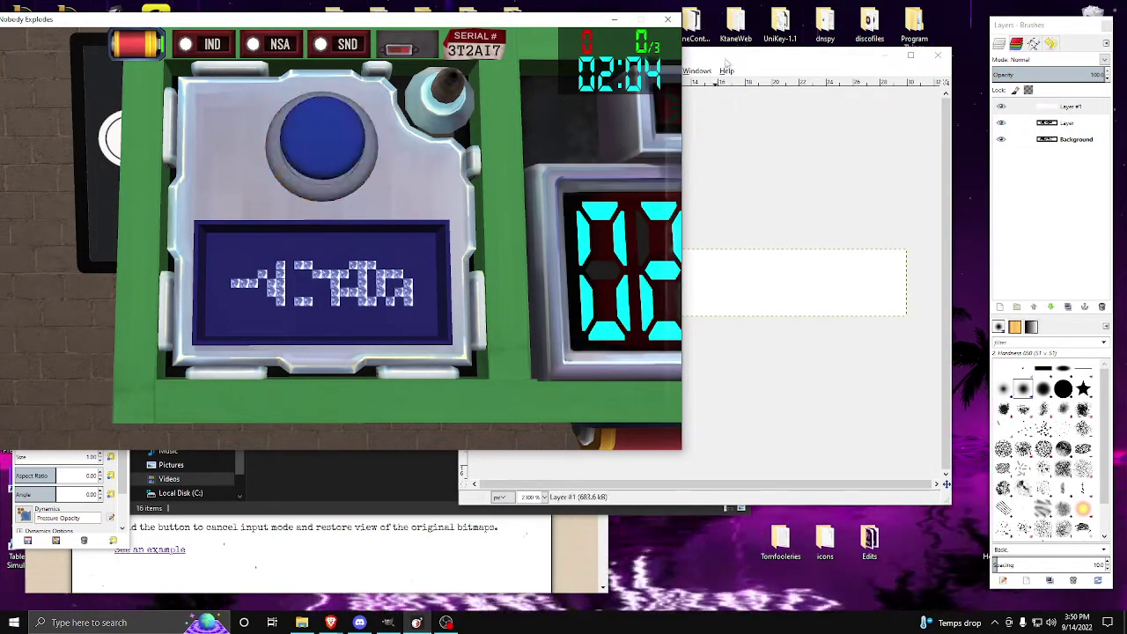
click(712, 61)
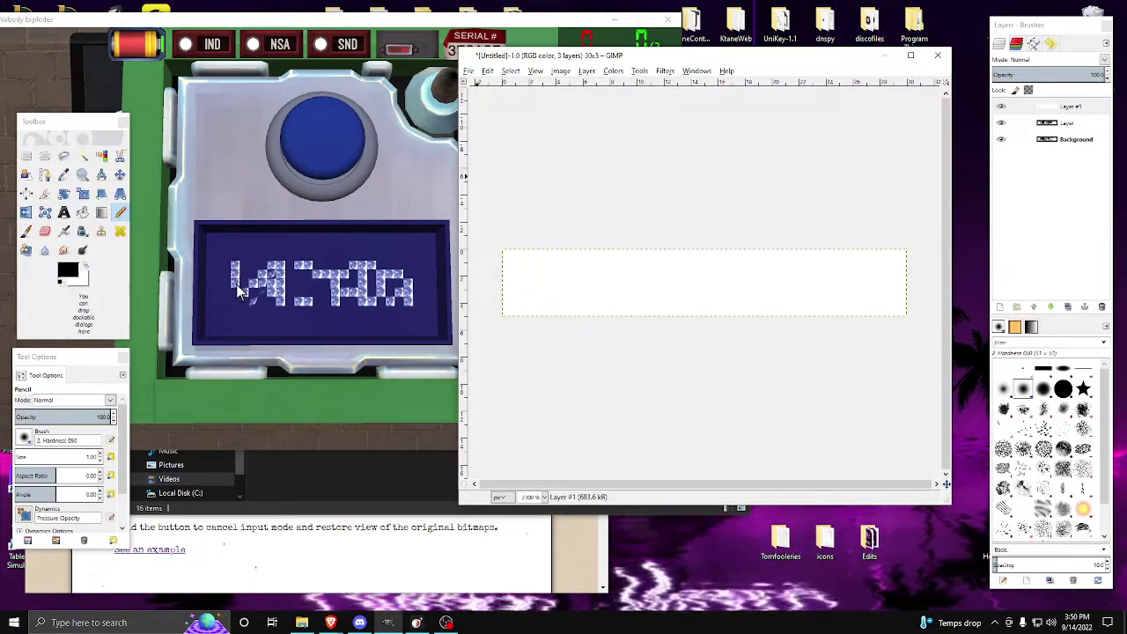
click(339, 151)
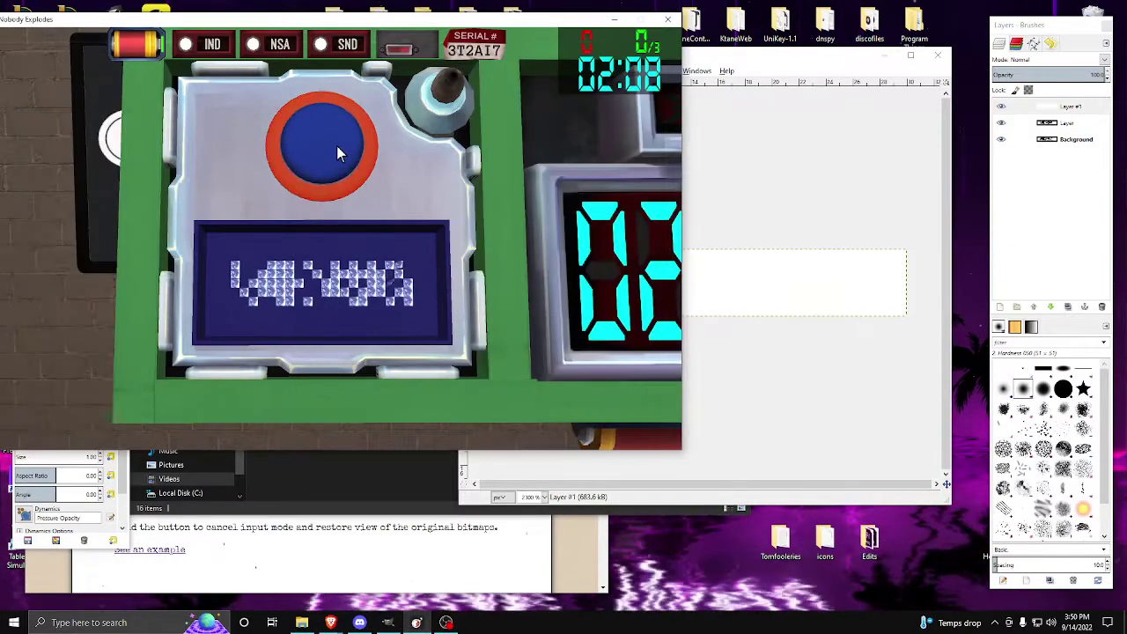
key(alt+Tab)
click(1002, 106)
click(1002, 105)
click(1002, 105)
click(1001, 105)
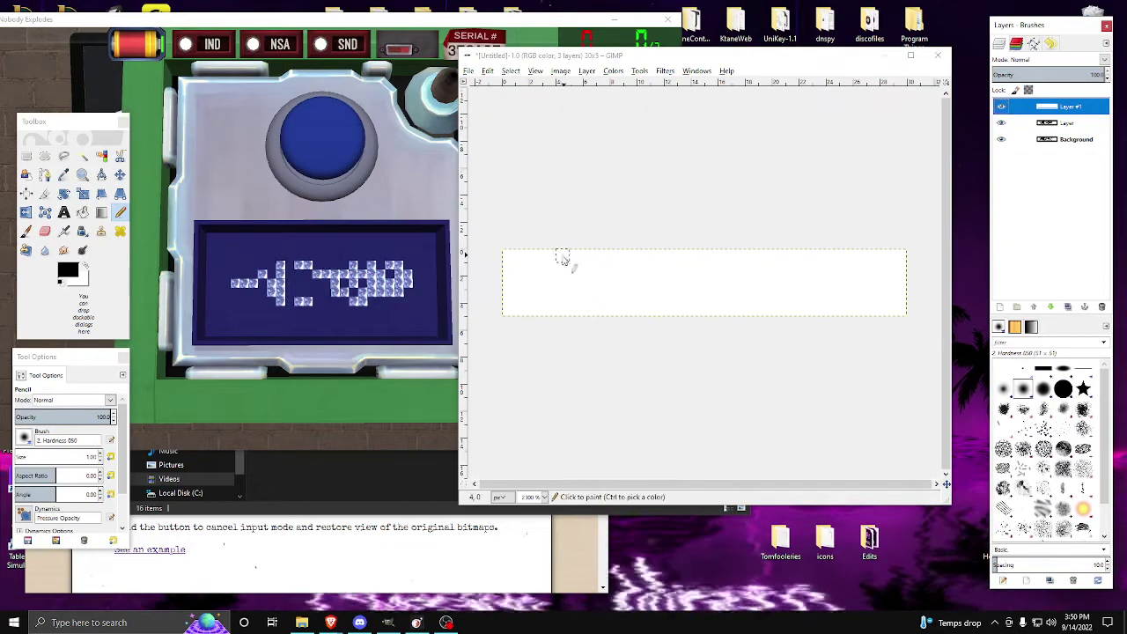
Copy the module's third bitmap onto the top layer in black pixels with the Pencil
click(549, 283)
click(562, 284)
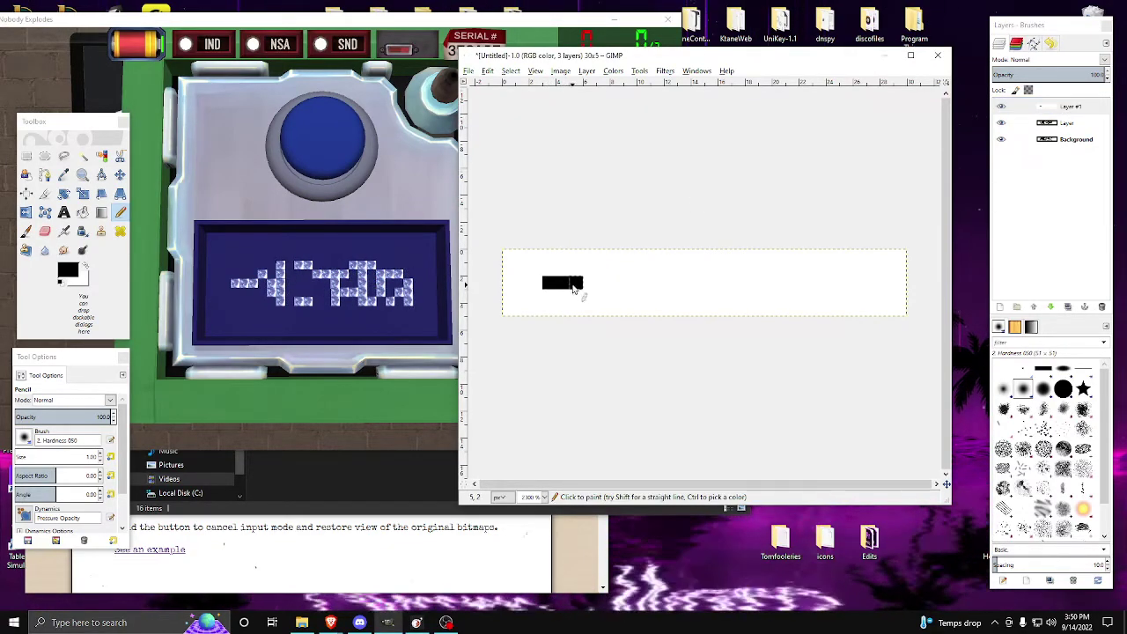
mouse_move(606, 292)
mouse_down()
mouse_move(611, 255)
mouse_move(613, 310)
mouse_up()
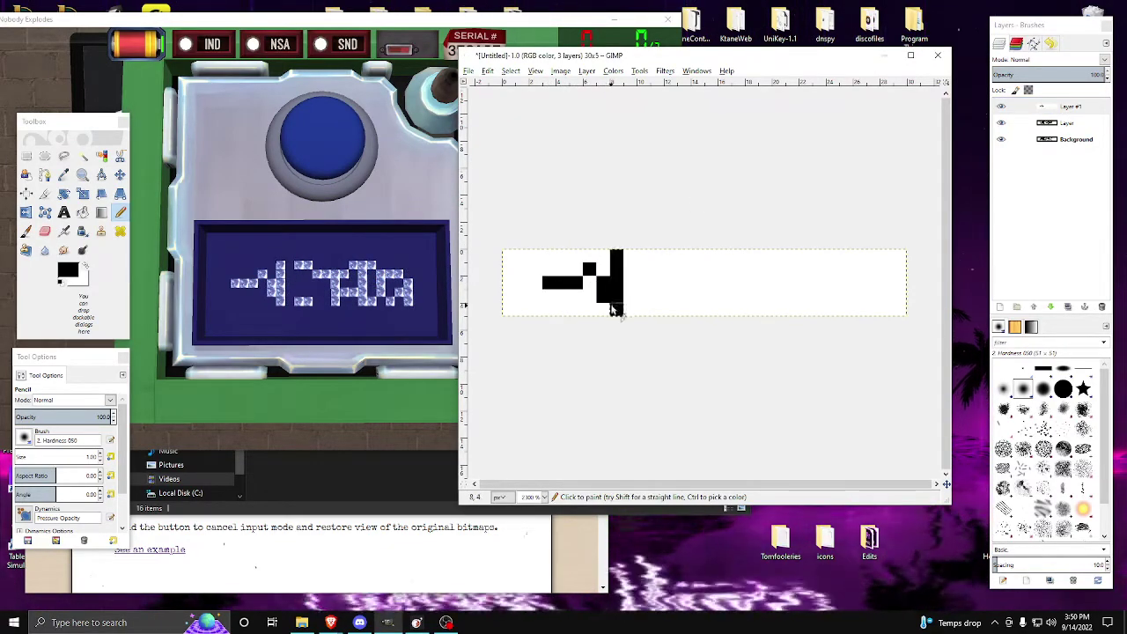
mouse_move(644, 255)
mouse_down()
mouse_move(657, 315)
mouse_move(679, 275)
mouse_move(709, 275)
mouse_move(695, 280)
mouse_move(696, 311)
mouse_move(720, 302)
mouse_move(725, 255)
mouse_move(758, 260)
mouse_move(744, 265)
mouse_move(741, 310)
mouse_up()
click(643, 310)
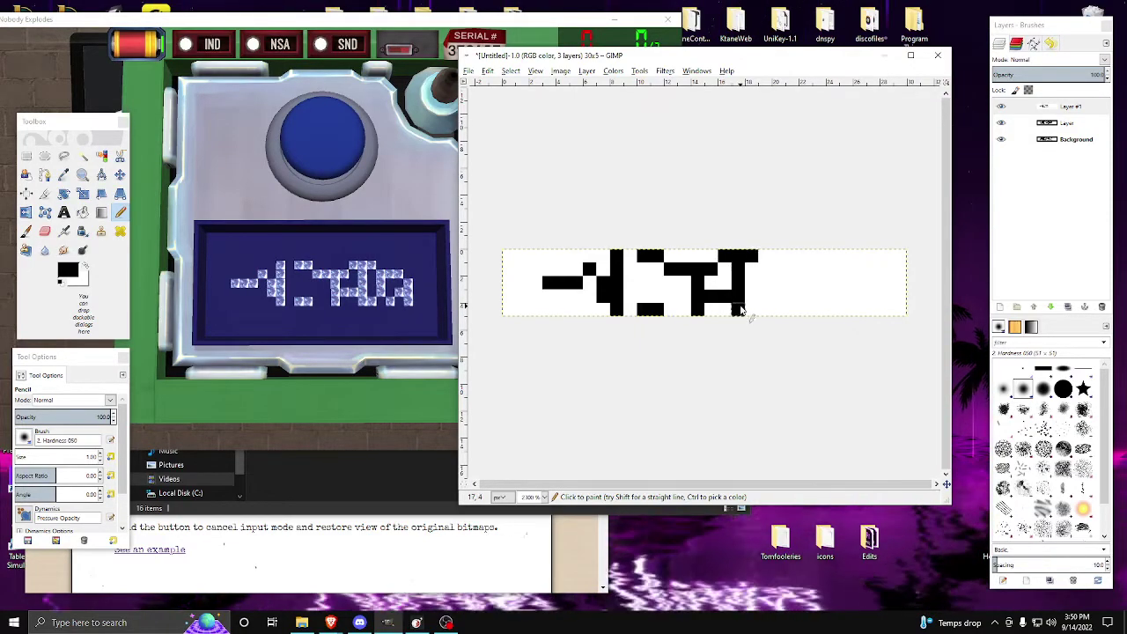
mouse_move(771, 268)
mouse_down()
mouse_move(797, 267)
mouse_move(805, 310)
mouse_up()
click(779, 310)
click(792, 297)
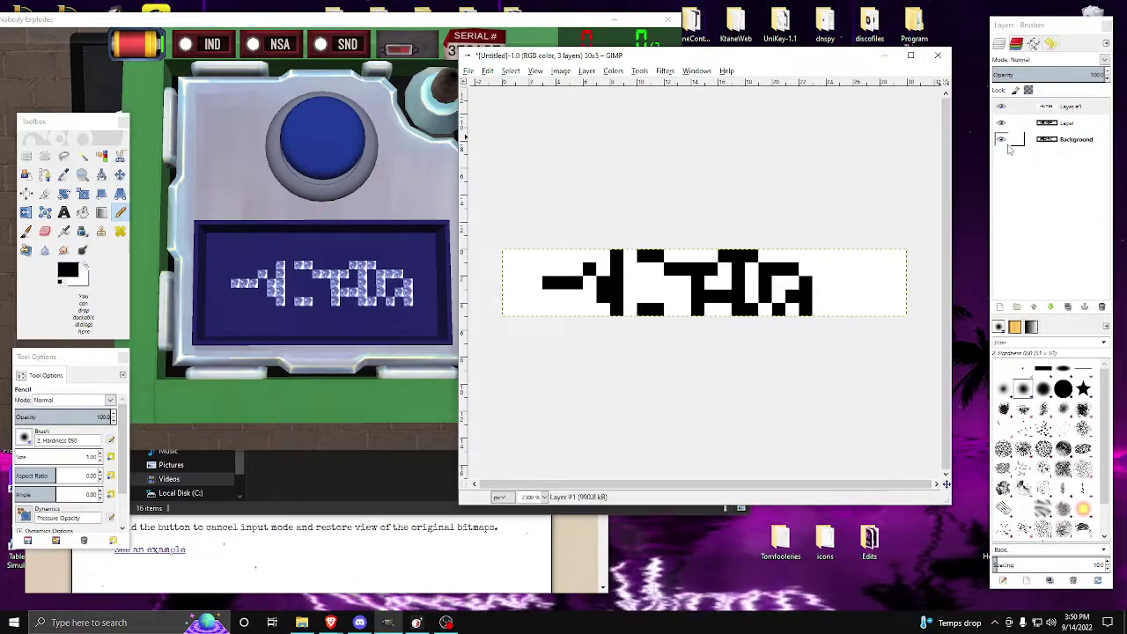
Rename the three layers 1, 2 and 3 from the background layer upward
drag(1050, 29, 1031, 29)
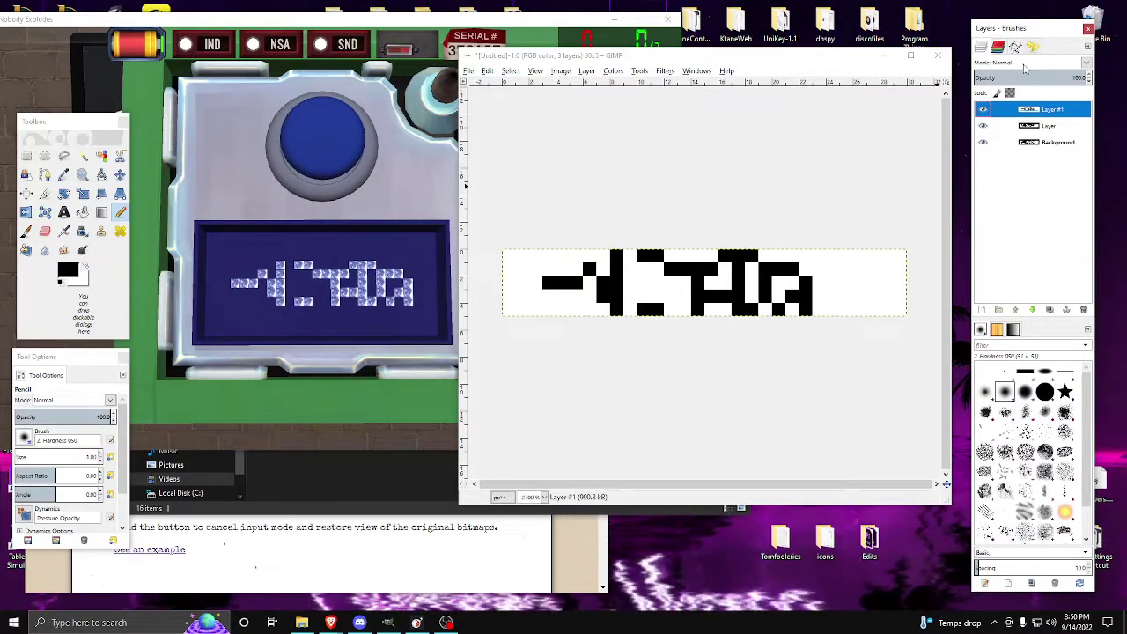
click(1048, 142)
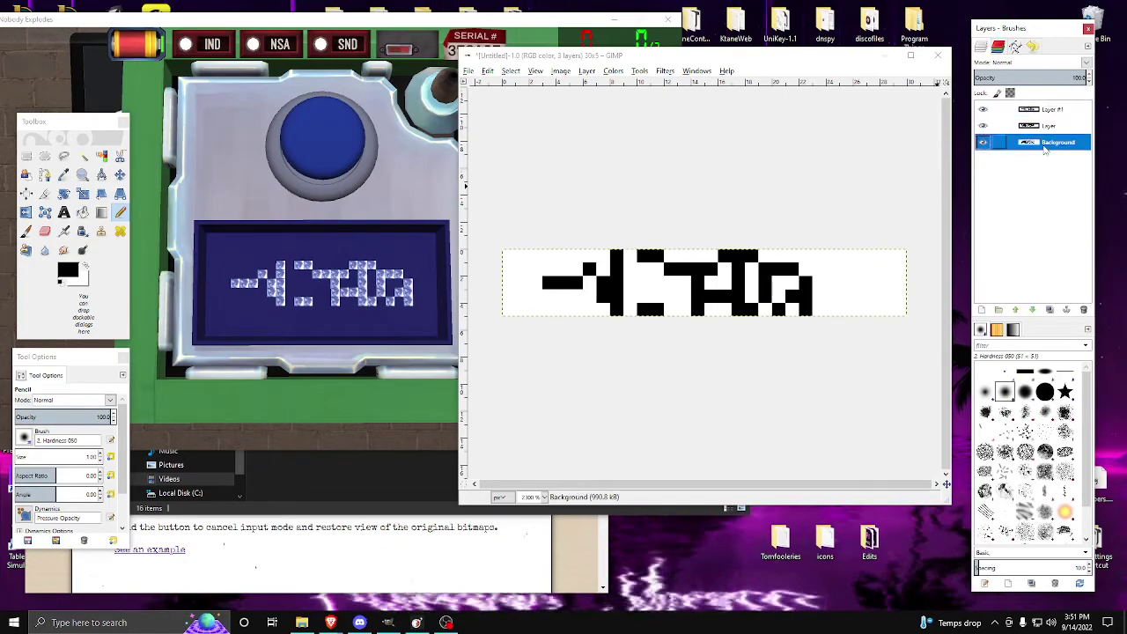
key(Up)
key(F2)
text(2)
key(Return)
key(Up)
key(F2)
text(3)
key(Return)
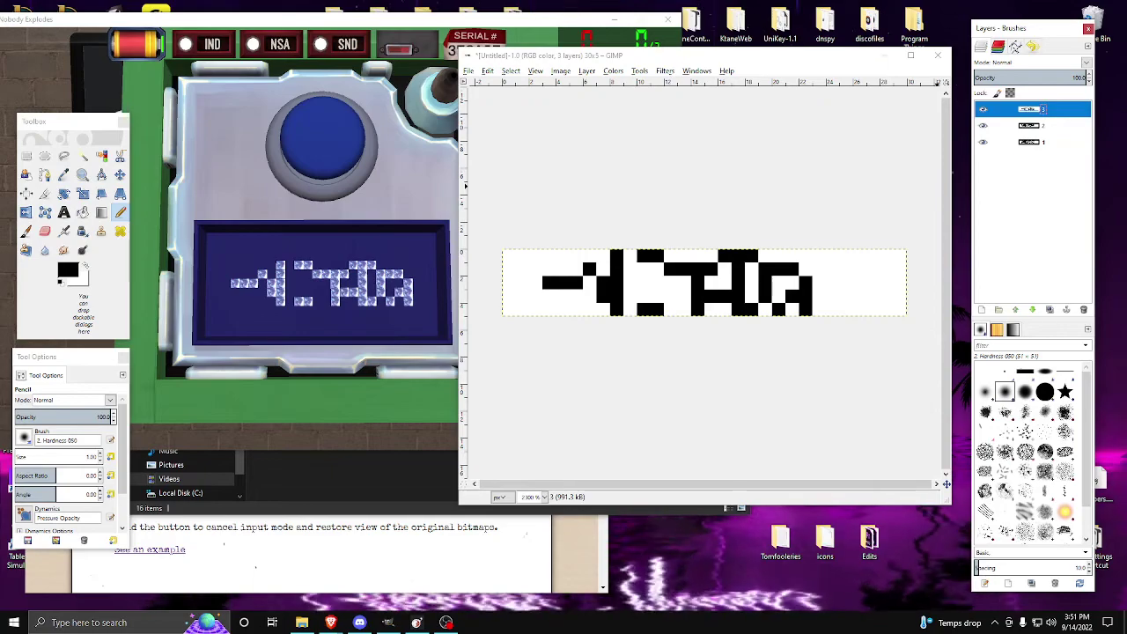
Set the blending mode of layers 3 and 2 to Difference
click(1084, 63)
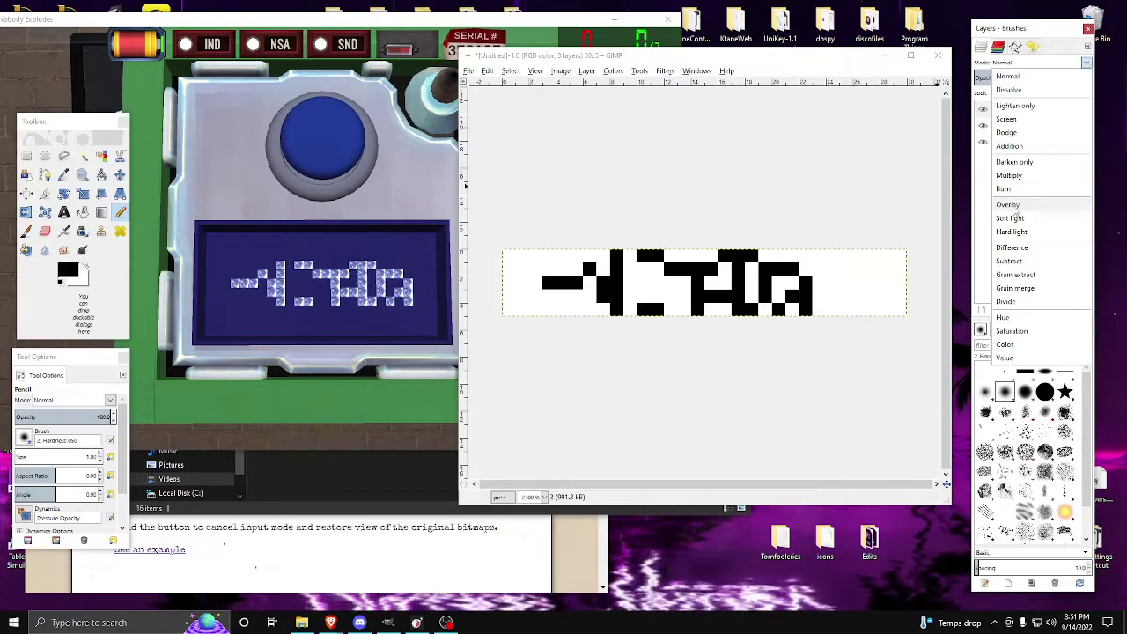
click(1013, 247)
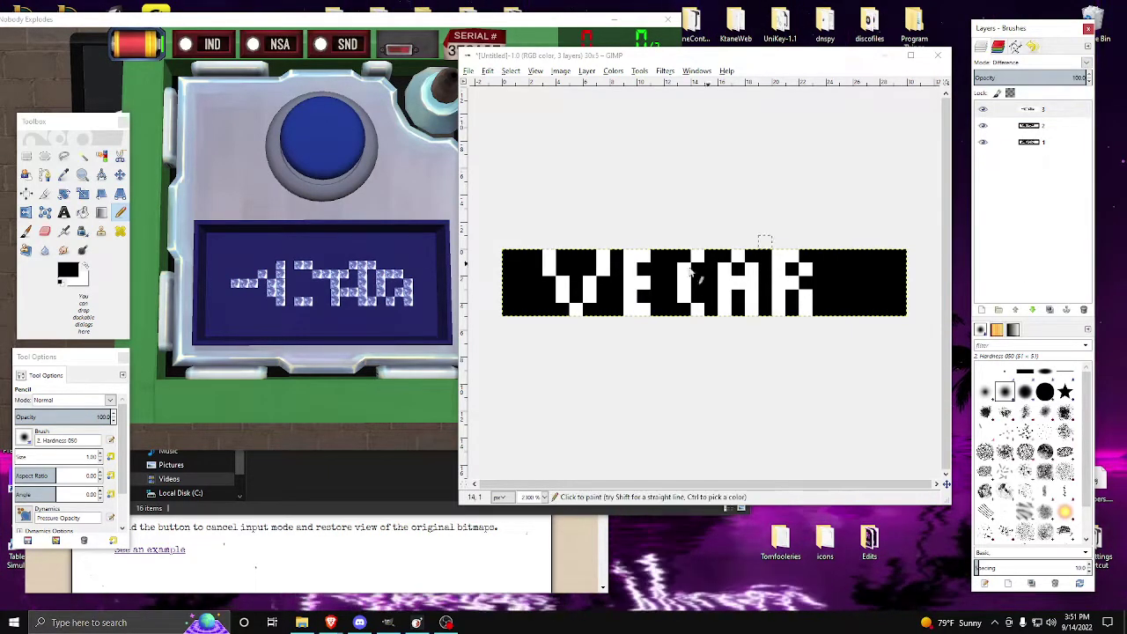
click(1007, 125)
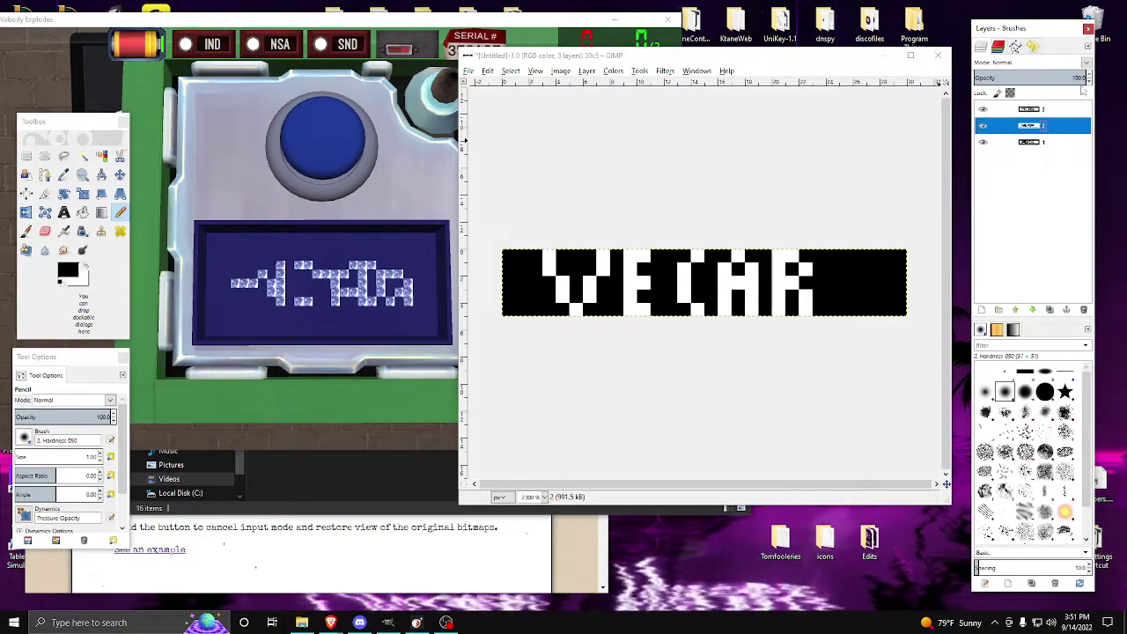
click(1088, 62)
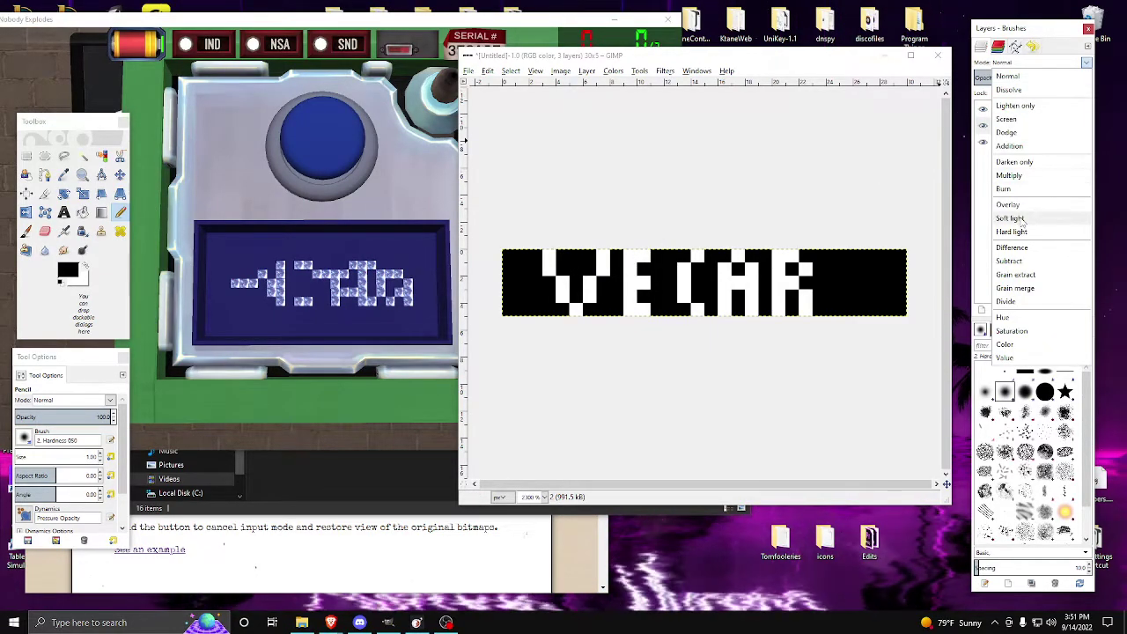
click(1022, 248)
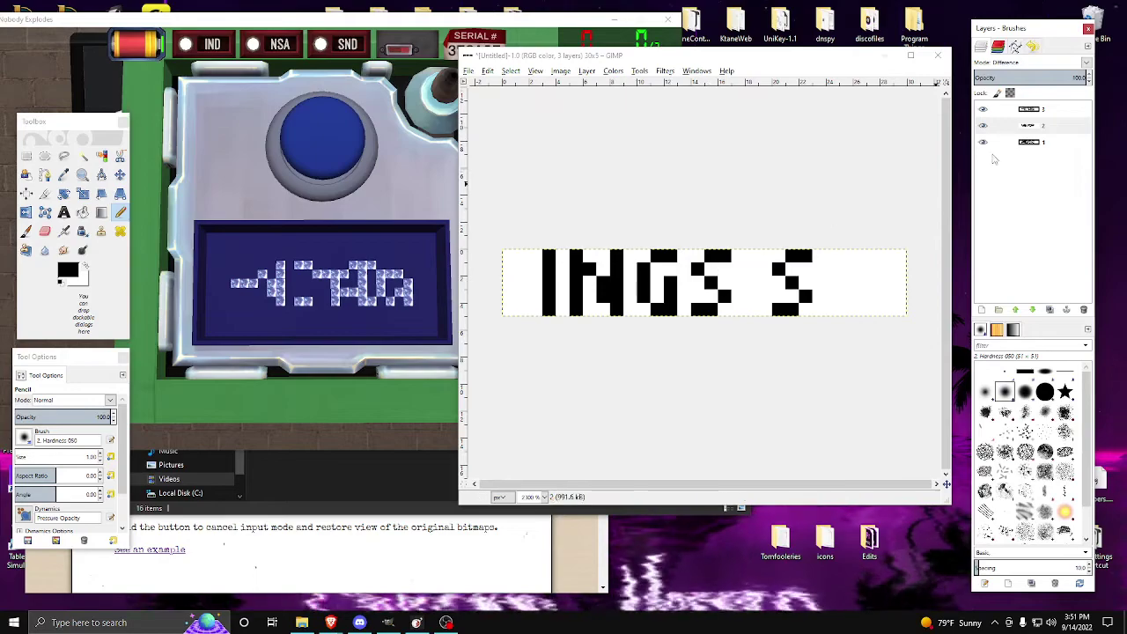
Toggle the layers' visibility to view layer 1 alone and then layers 2 and 3 combined
click(1044, 142)
click(983, 126)
click(983, 111)
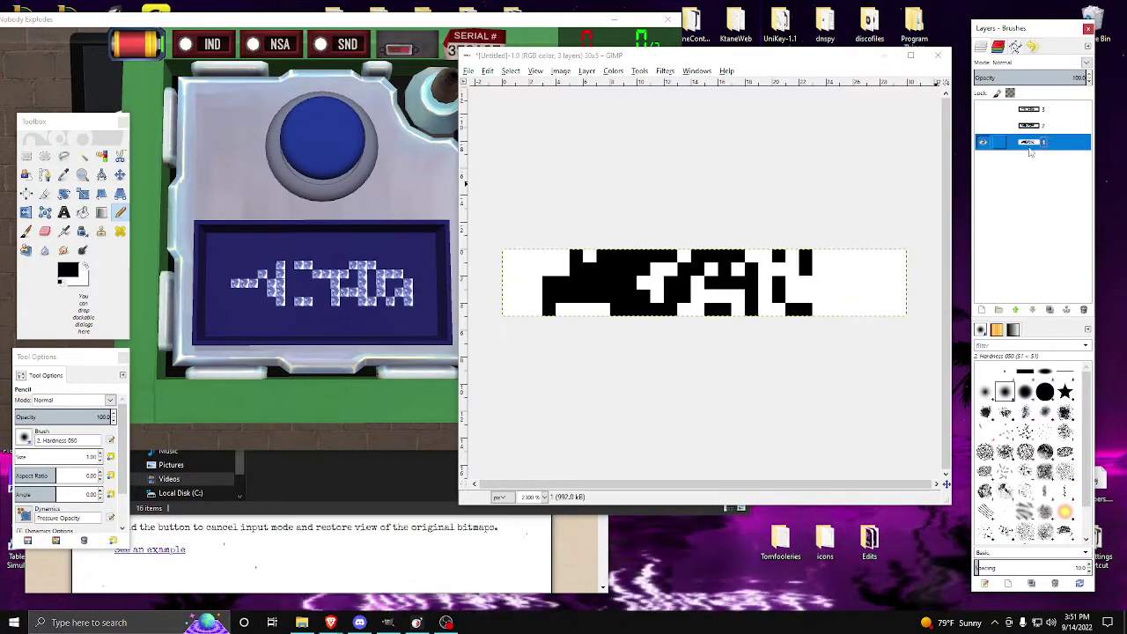
click(982, 127)
click(982, 128)
click(982, 141)
click(982, 142)
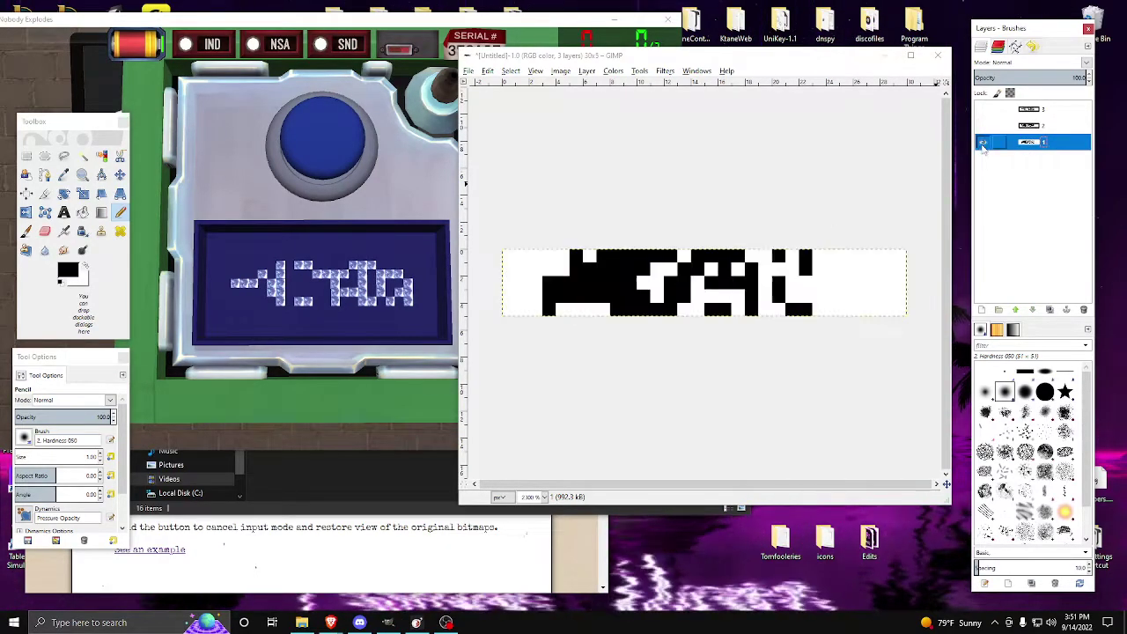
click(983, 126)
click(984, 111)
click(984, 112)
click(983, 142)
click(983, 112)
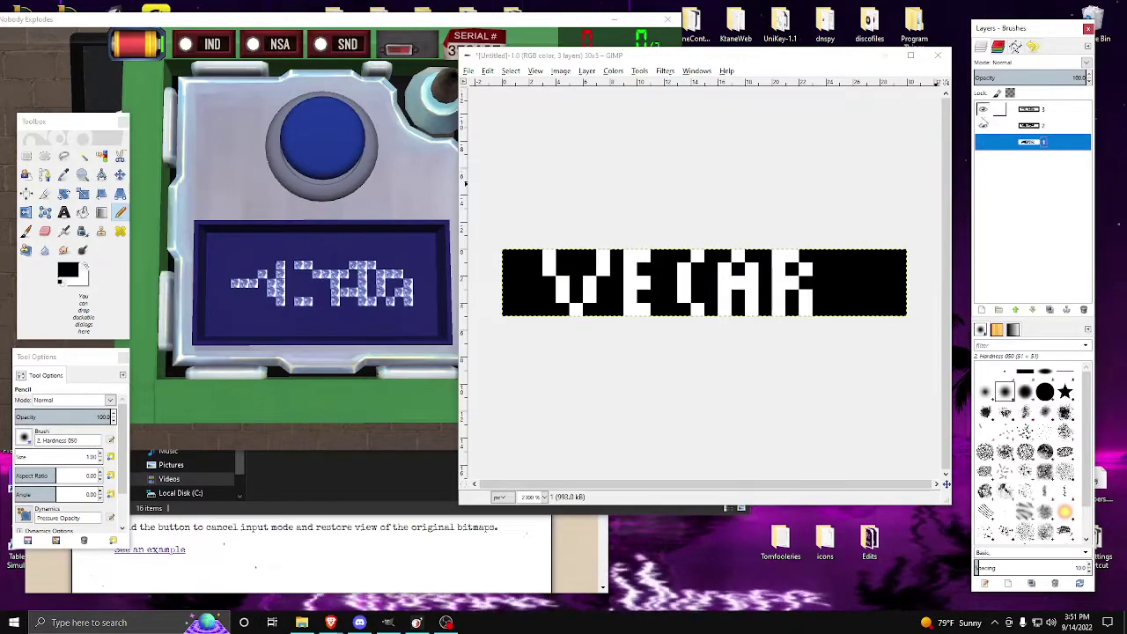
View all three layers combined, then hide layer 3 to view layers 1 and 2 together
click(983, 112)
click(983, 141)
click(983, 112)
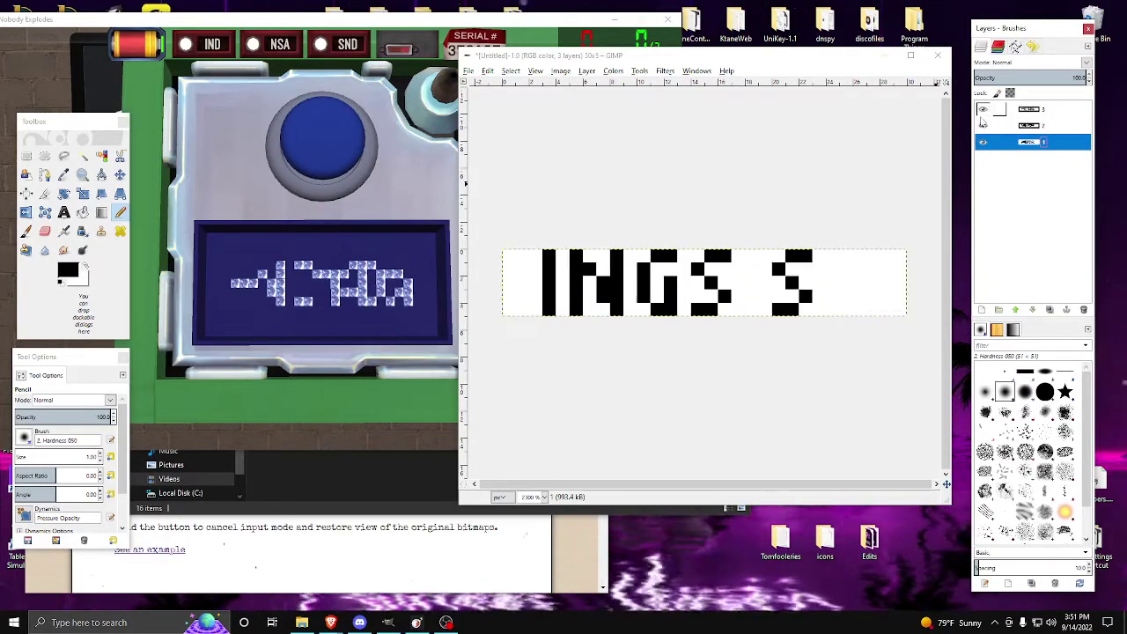
click(983, 127)
click(983, 110)
click(983, 126)
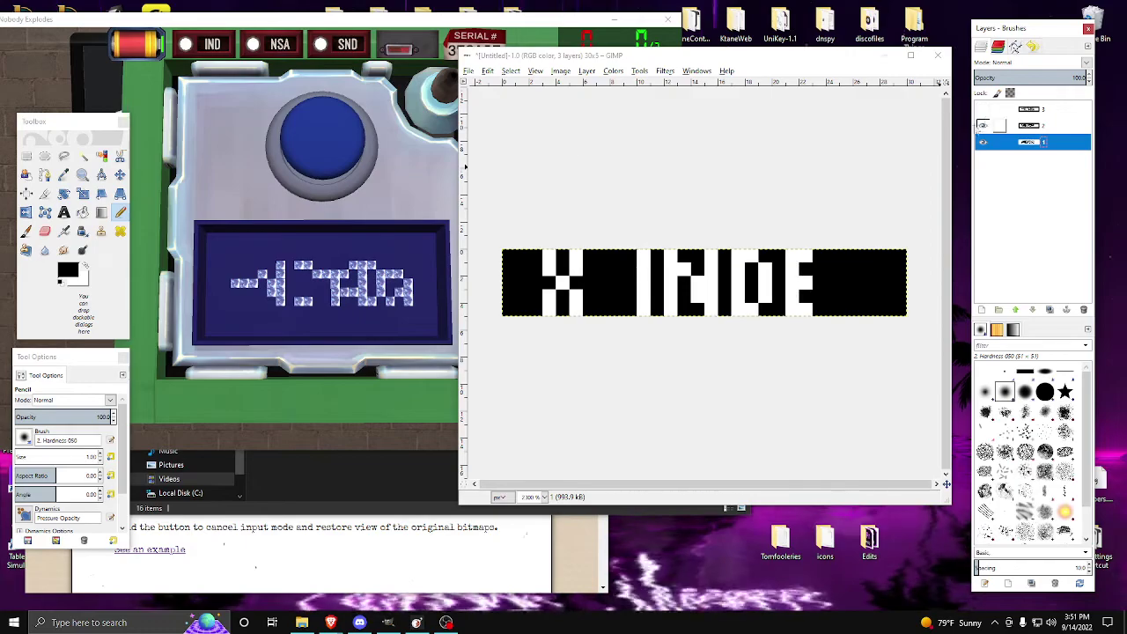
Bring the manual forward, open Notepad++ and resize its window over the page beside the GIMP canvas
click(339, 546)
click(123, 623)
text(n)
key(Return)
drag(957, 577, 318, 446)
drag(185, 78, 212, 195)
drag(377, 167, 343, 86)
drag(181, 100, 415, 186)
click(1042, 168)
With only layers 1 and 2 shown, write INDEX 4 as the first line of the notes
click(984, 110)
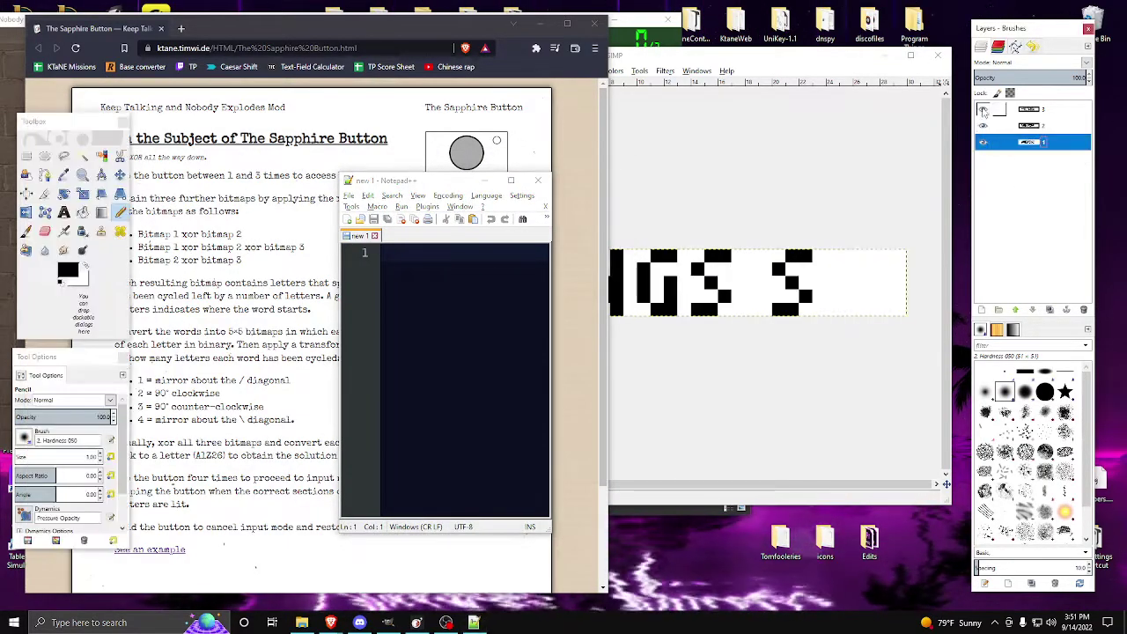
click(983, 111)
click(846, 56)
click(458, 353)
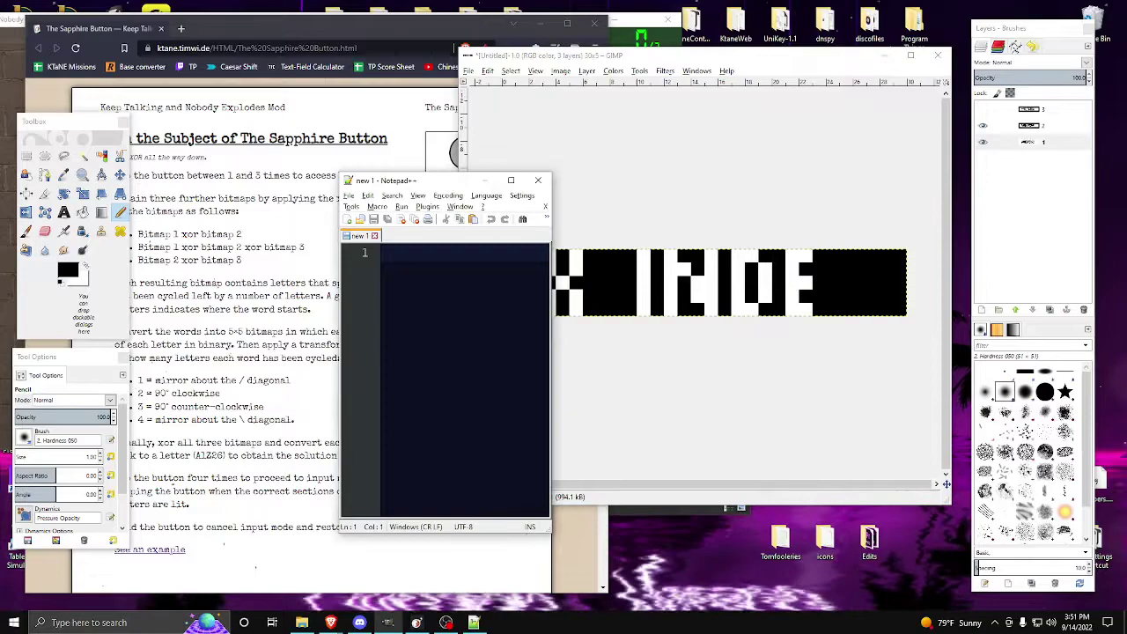
key(Return)
drag(396, 183, 384, 174)
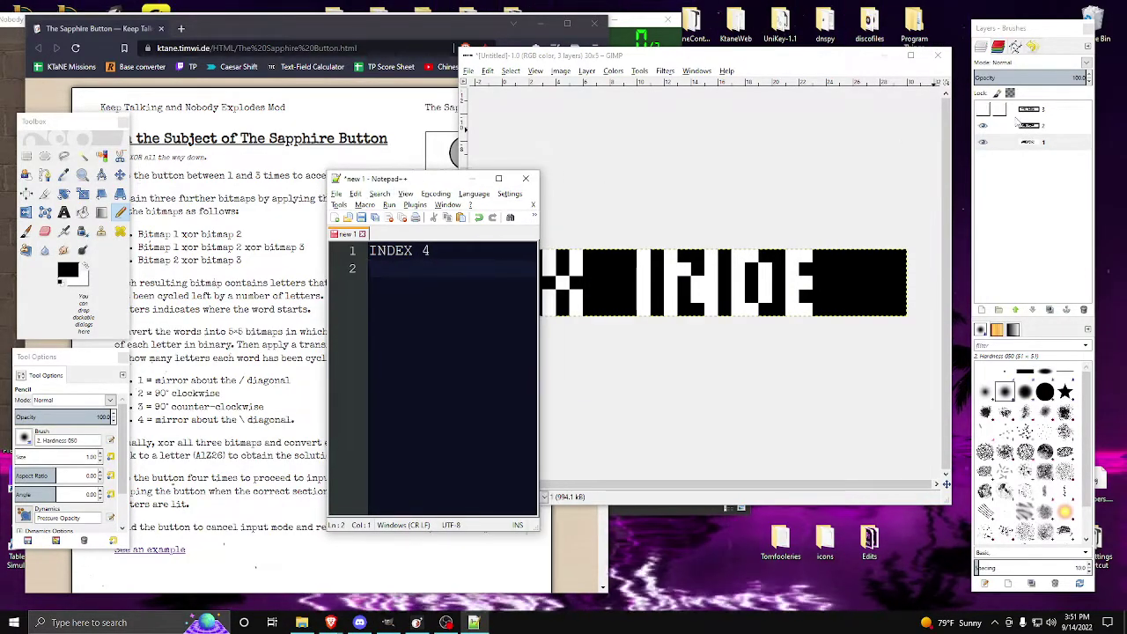
Note SINGS 1 with all three layers shown, then CARVE 3 with layer 1 hidden, each on its own line
click(984, 110)
click(397, 291)
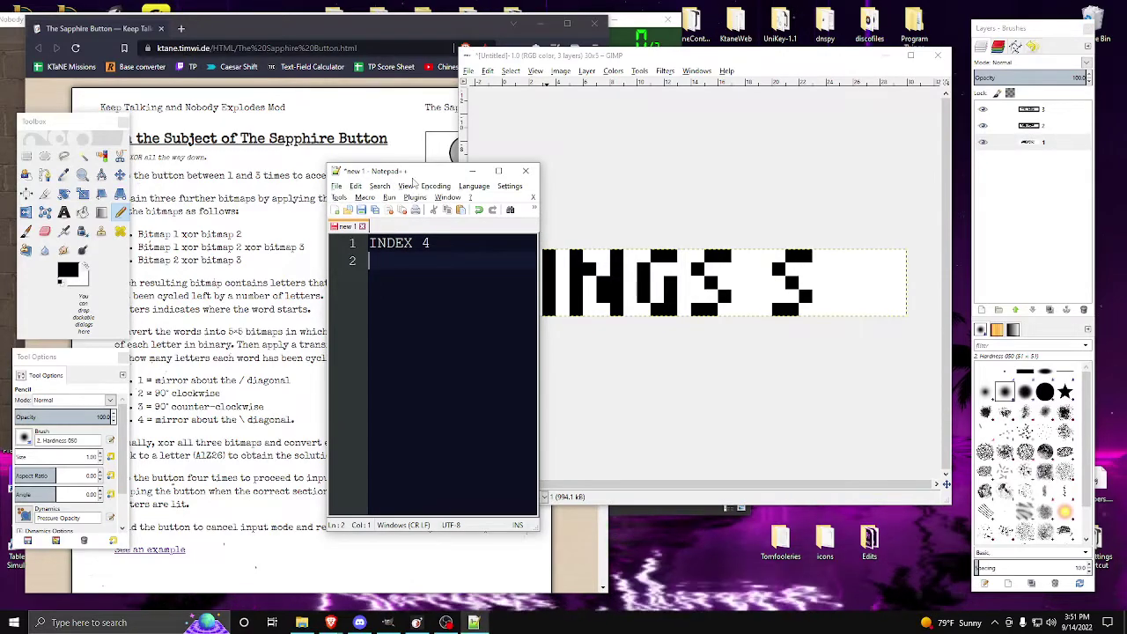
drag(413, 179, 368, 173)
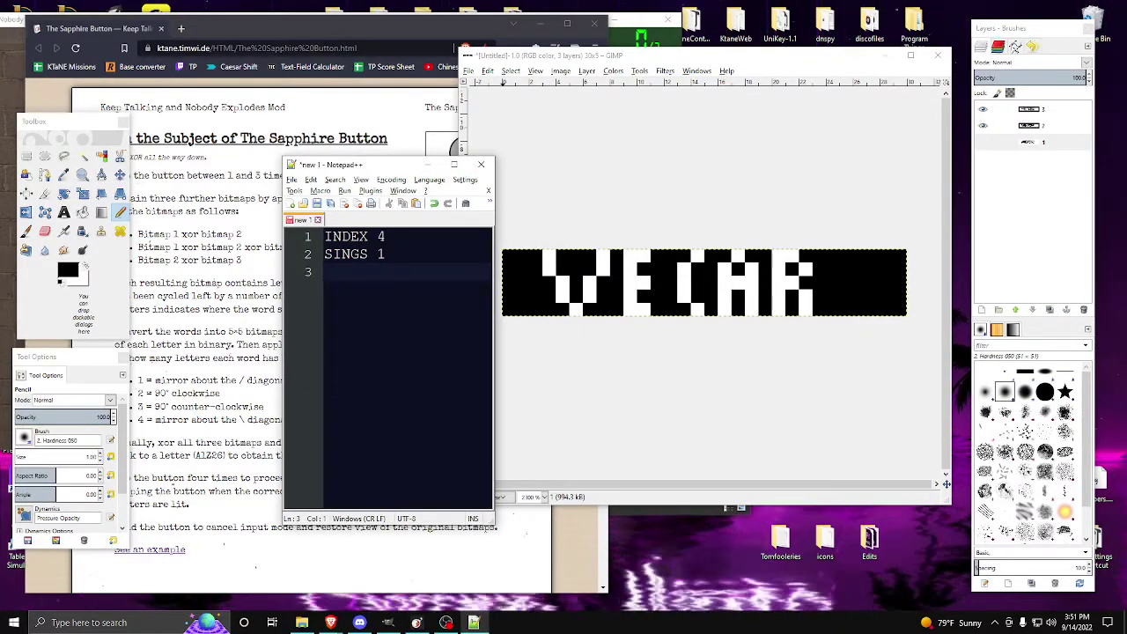
key(Return)
key(Return)
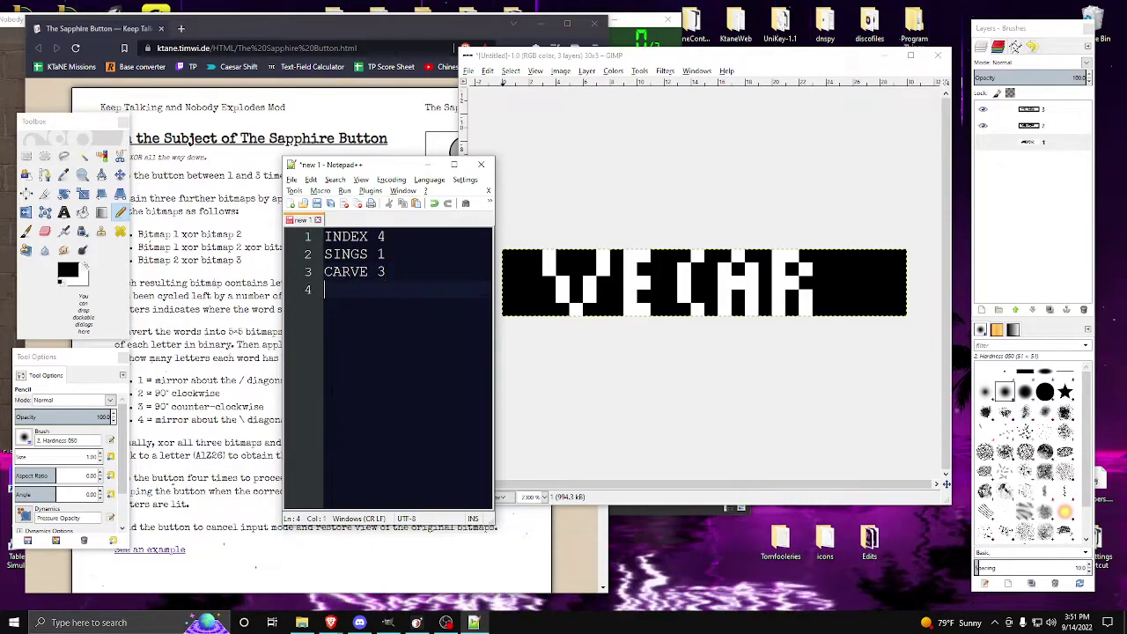
Compare the noted words and numbers with the manual's 5×5 bitmap and transformation rules, keeping the notes beside the page
drag(386, 174, 595, 152)
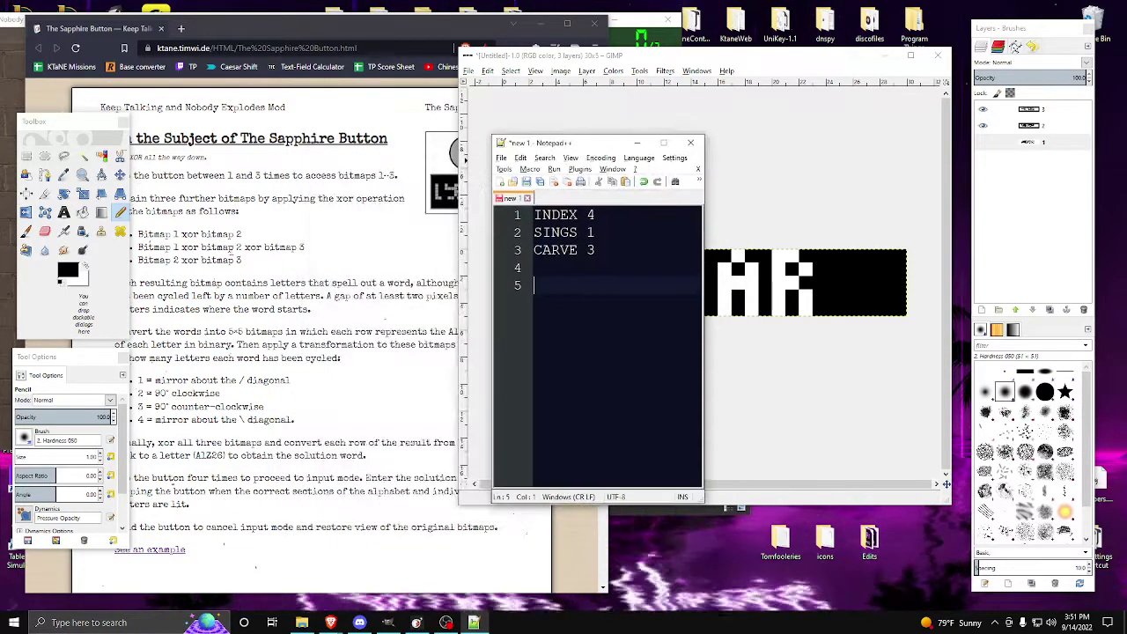
click(410, 320)
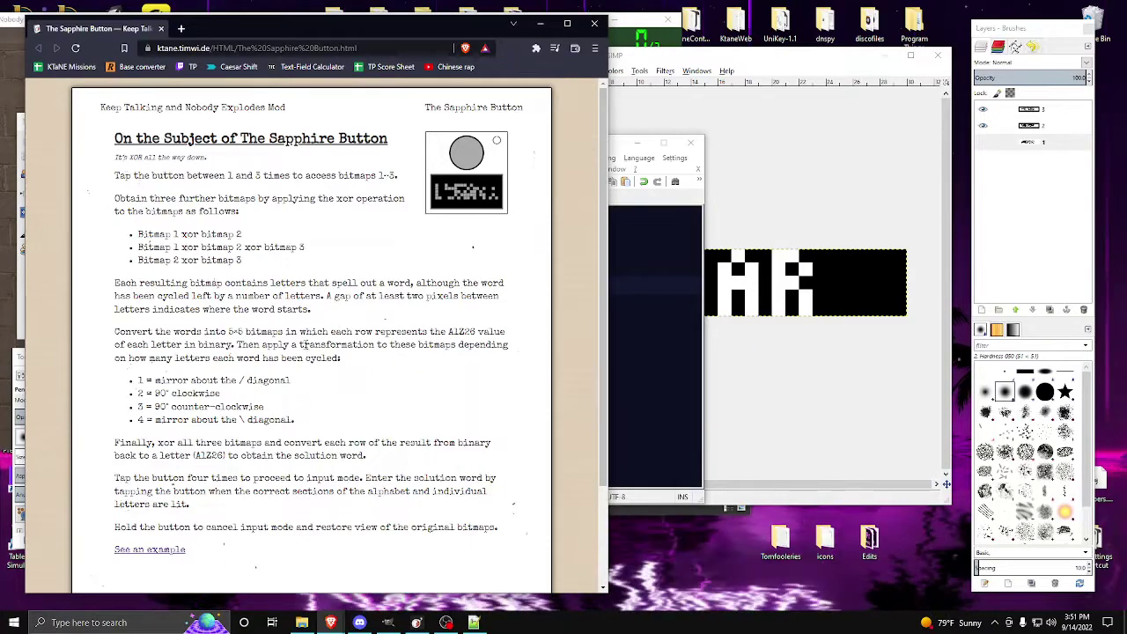
click(648, 352)
drag(609, 252, 535, 238)
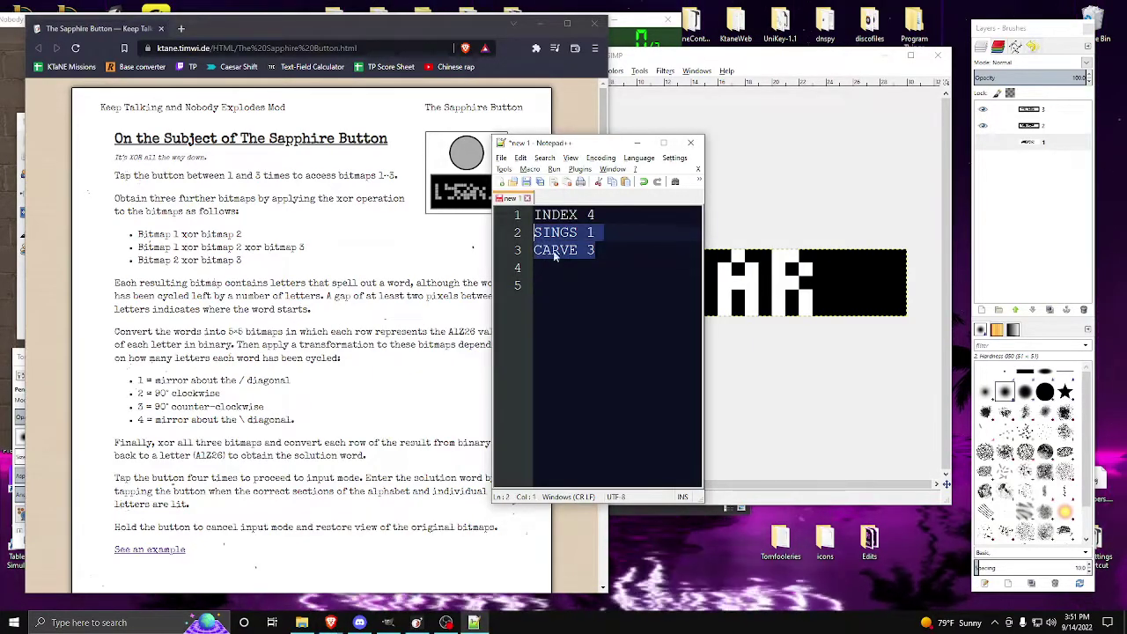
click(546, 326)
click(273, 434)
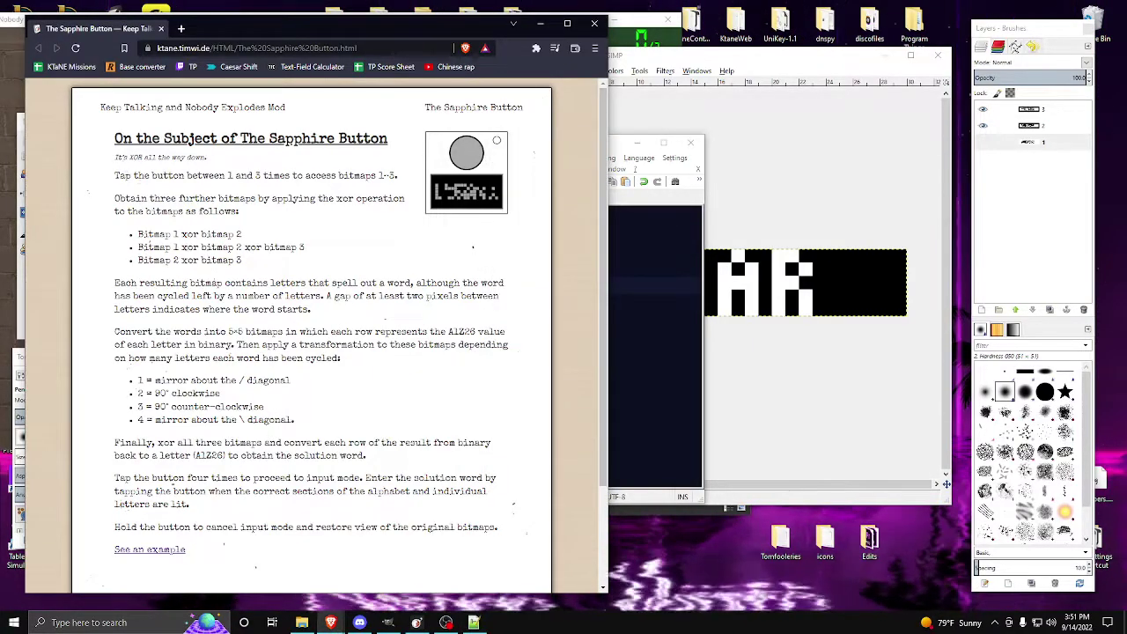
key(alt+Tab)
drag(615, 144, 580, 144)
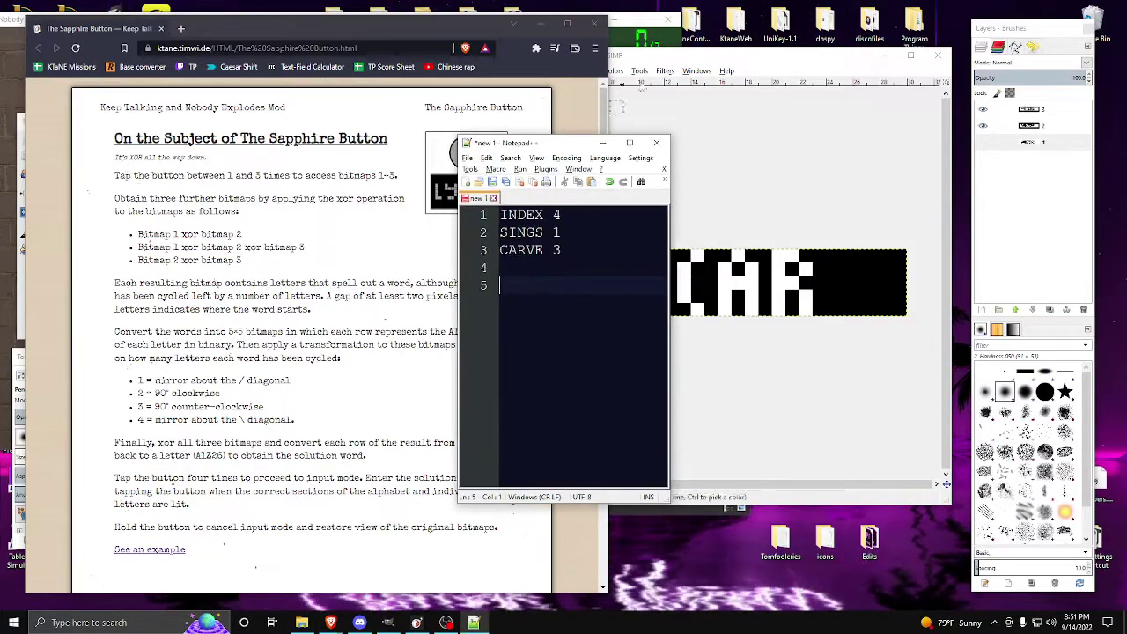
Create a new 5 by 5 pixel image in GIMP and position its window with the whole canvas enlarged
click(664, 59)
click(471, 72)
click(468, 86)
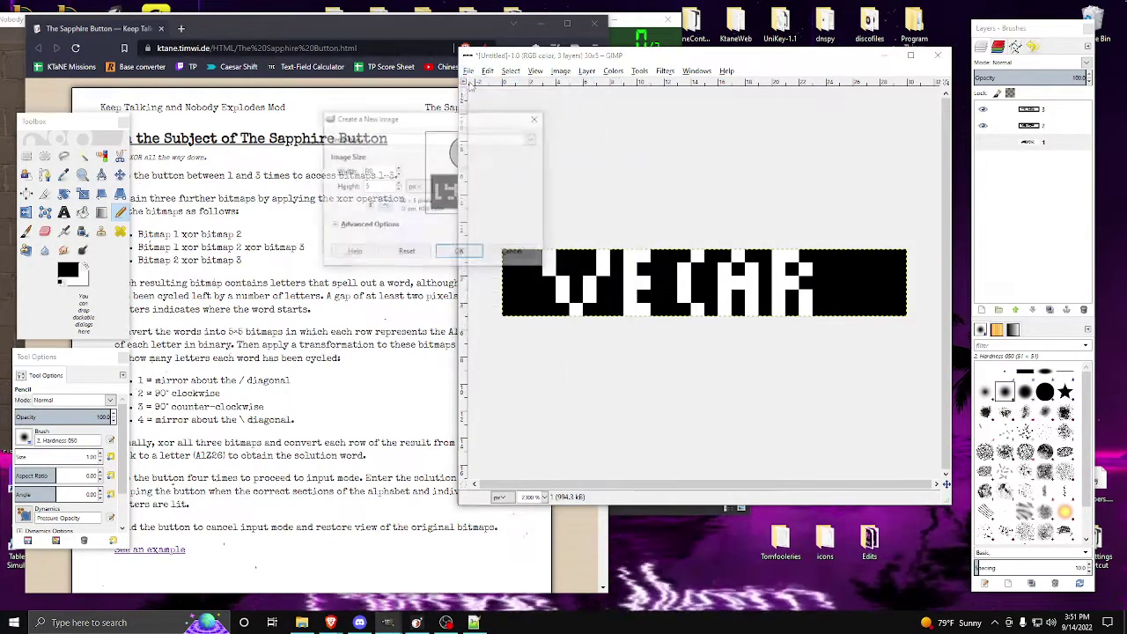
text(55)
click(460, 252)
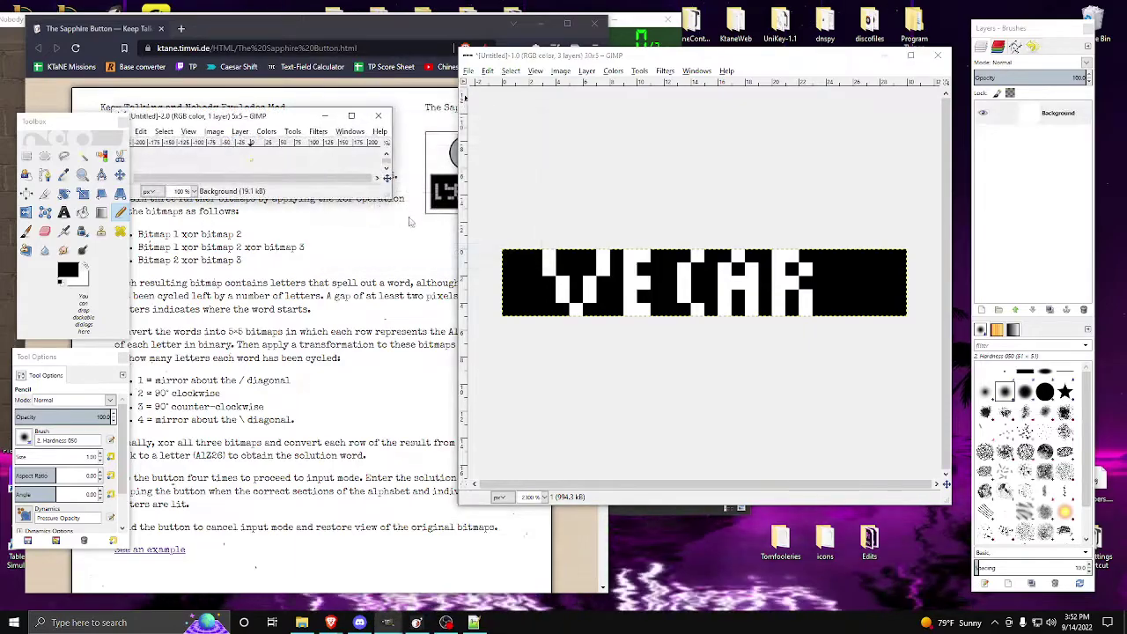
scroll(369, 280, up, 6)
drag(287, 117, 434, 78)
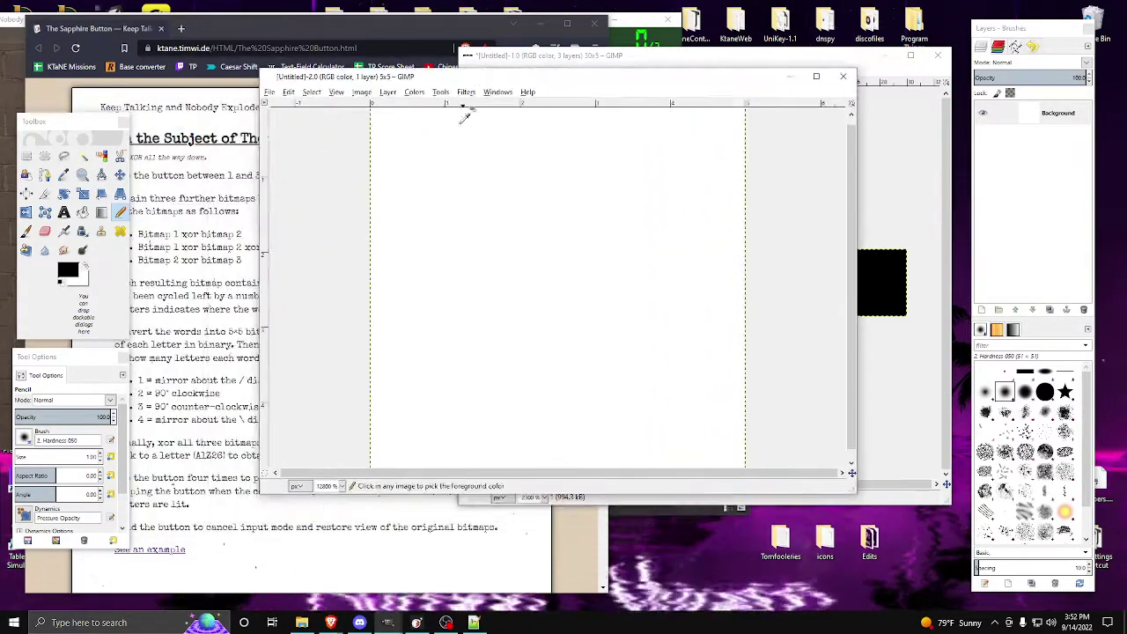
scroll(387, 167, down, 1)
drag(265, 72, 347, 74)
drag(552, 80, 731, 90)
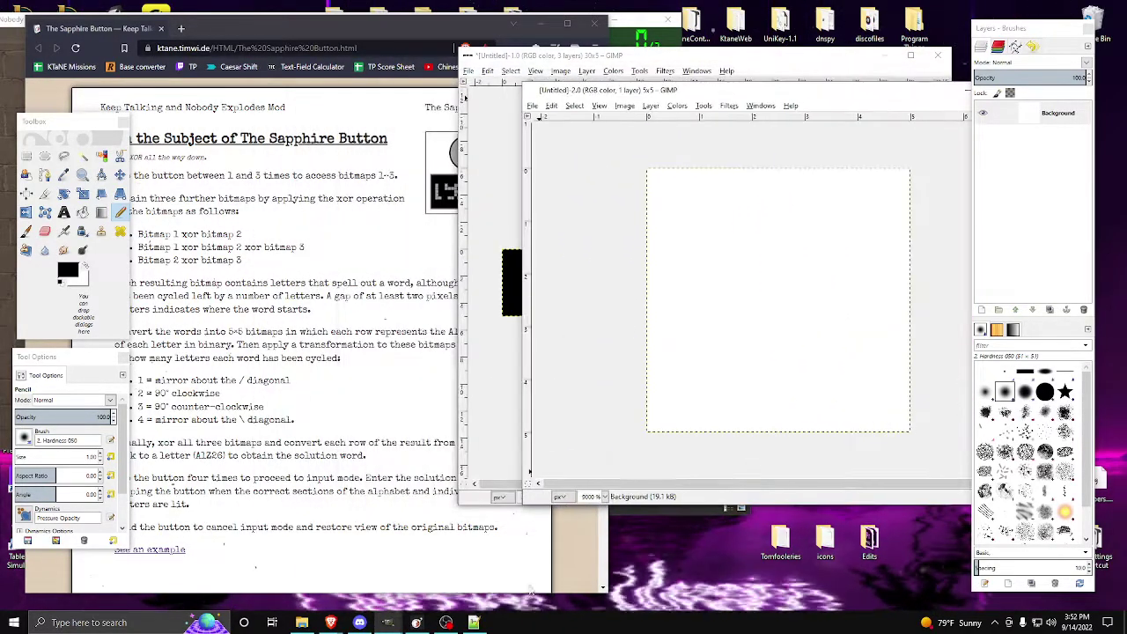
Bring the word notes forward and arrange them side by side with the 5 by 5 image window
click(474, 622)
drag(496, 148, 229, 146)
drag(793, 89, 751, 90)
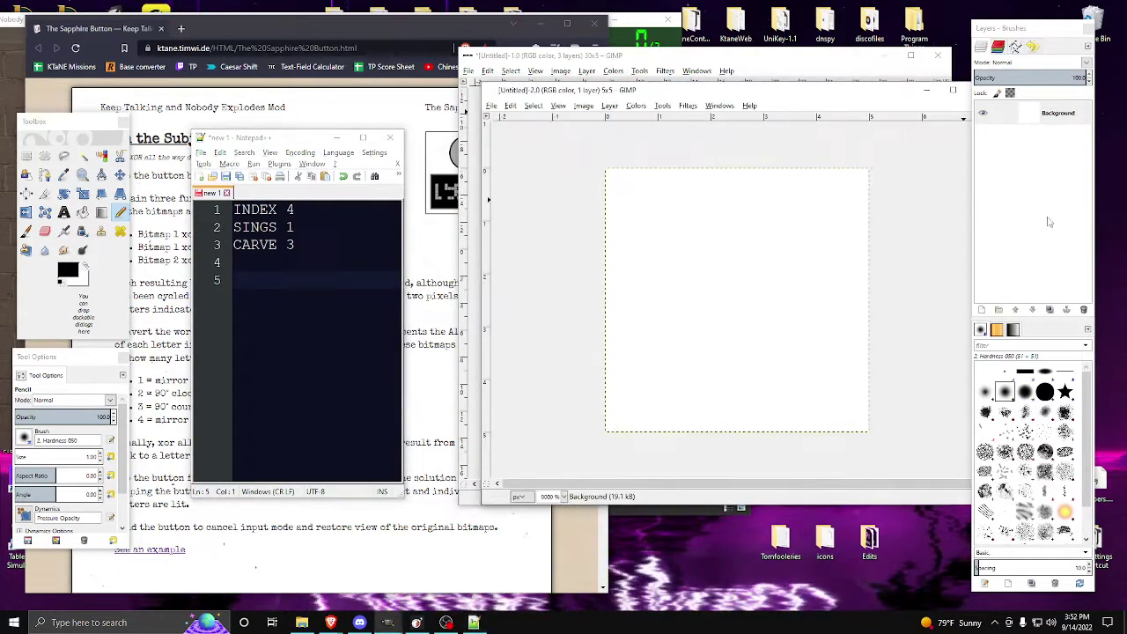
right_click(1034, 201)
click(751, 86)
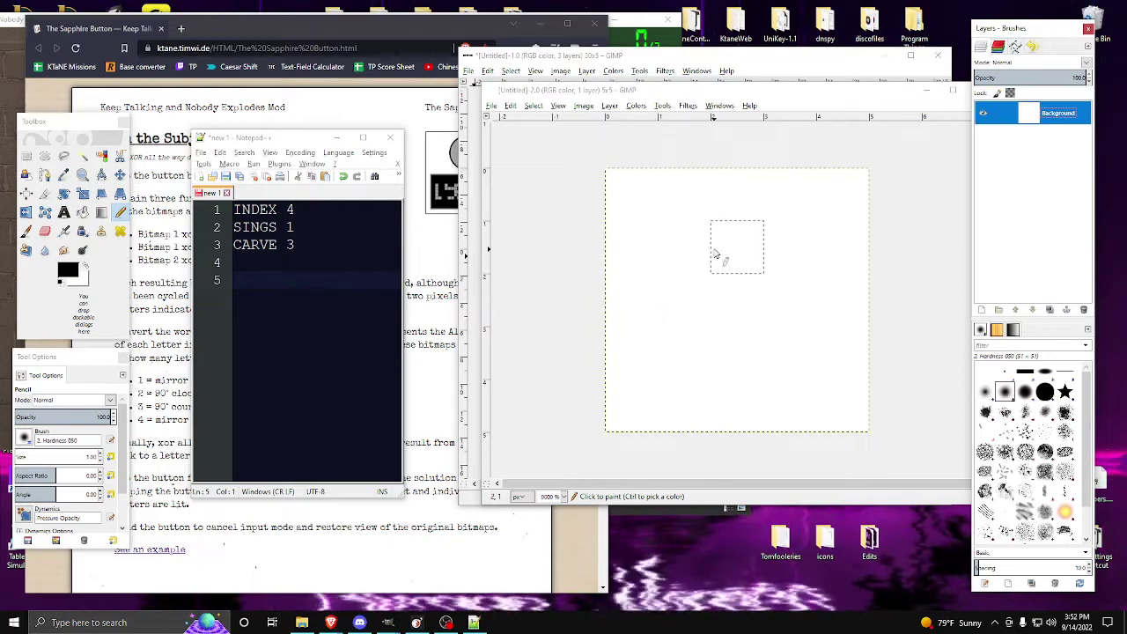
click(303, 281)
mouse_move(297, 144)
mouse_down()
mouse_move(585, 190)
mouse_move(283, 169)
mouse_move(309, 134)
mouse_up()
drag(616, 87, 579, 83)
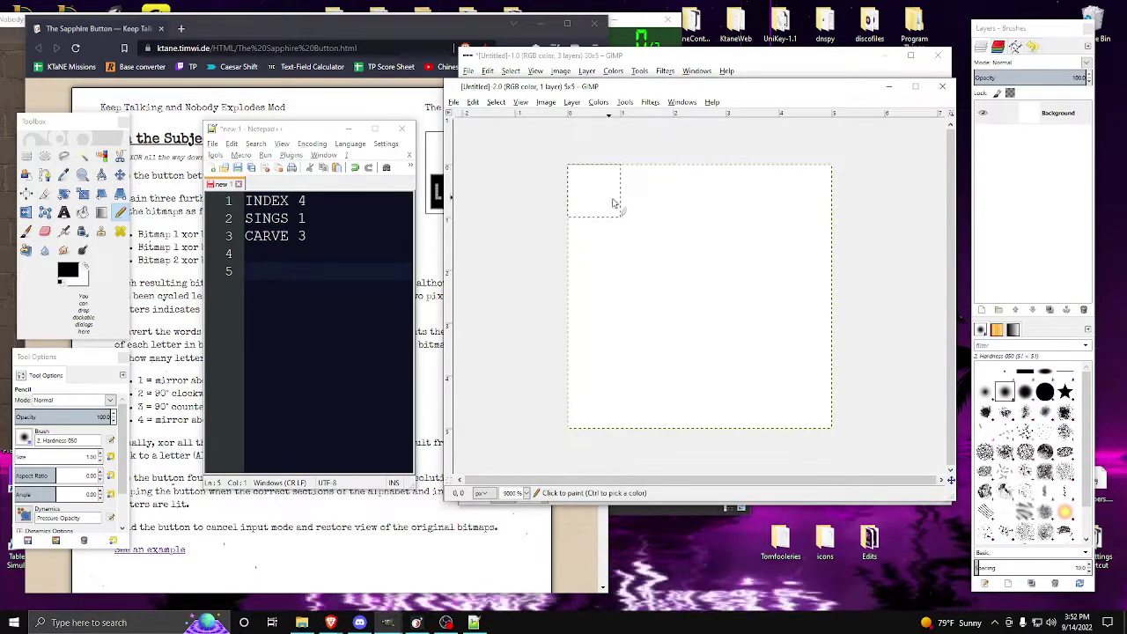
Paint INDEX onto the blank 5 by 5 image in black pixels, with rows 01001, 01110, 00100, 00101 and 11000
click(655, 192)
click(787, 205)
mouse_move(663, 241)
mouse_down()
mouse_move(674, 259)
mouse_move(753, 247)
mouse_up()
click(702, 356)
click(797, 354)
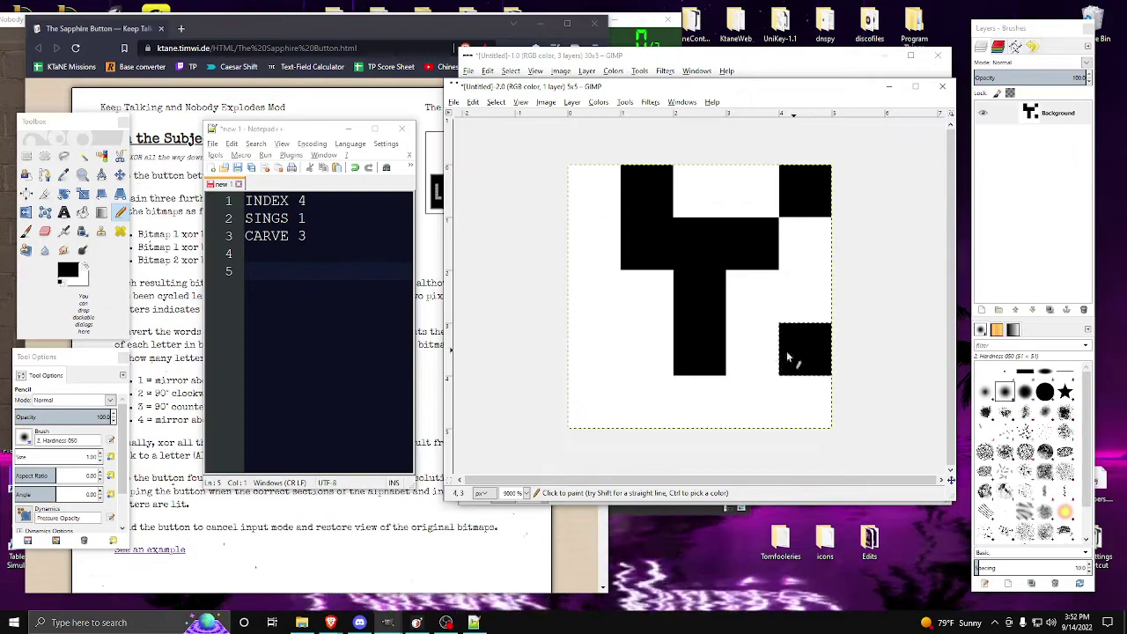
click(591, 420)
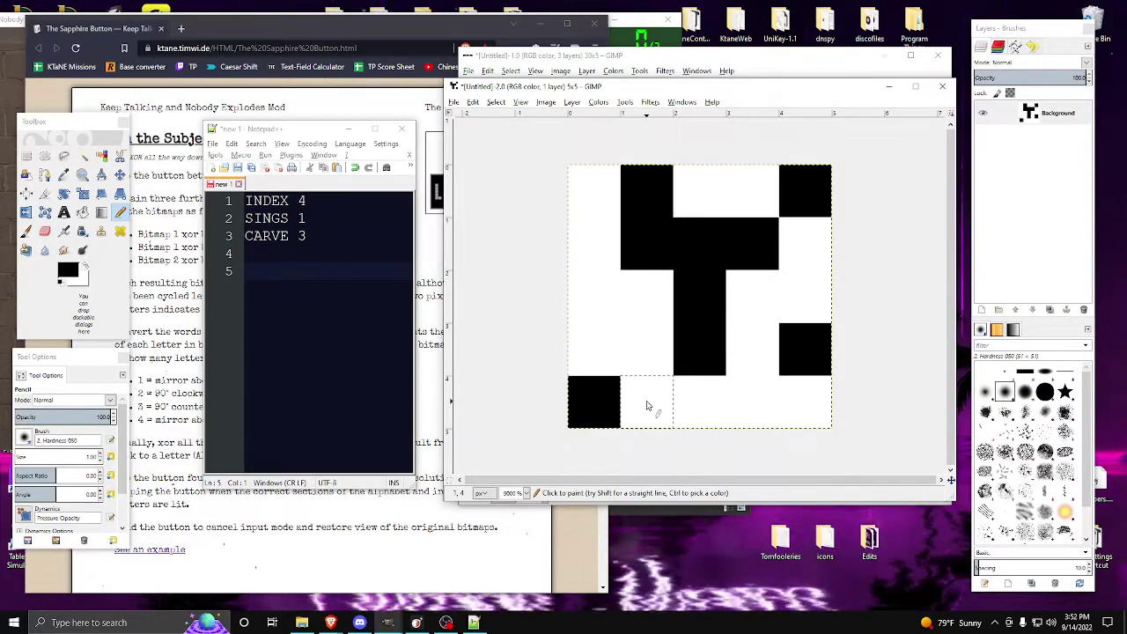
click(648, 406)
Mirror the INDEX bitmap about the \ diagonal per the manual's rule 4, rotating it 90° counter-clockwise and flipping it vertically
double_click(302, 201)
click(296, 520)
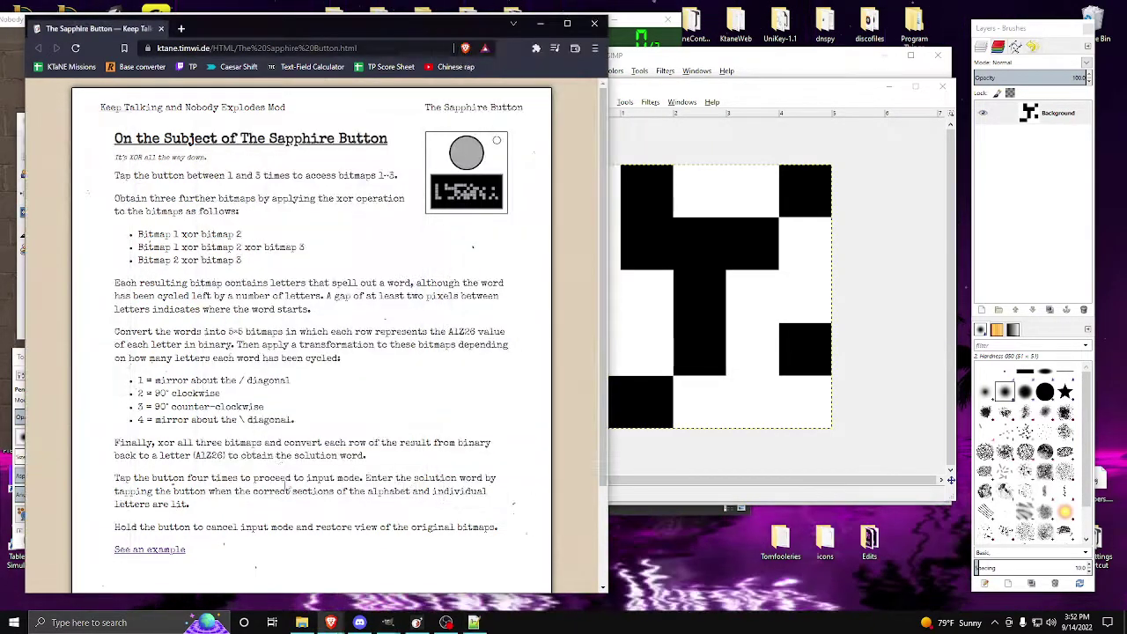
drag(152, 421, 297, 420)
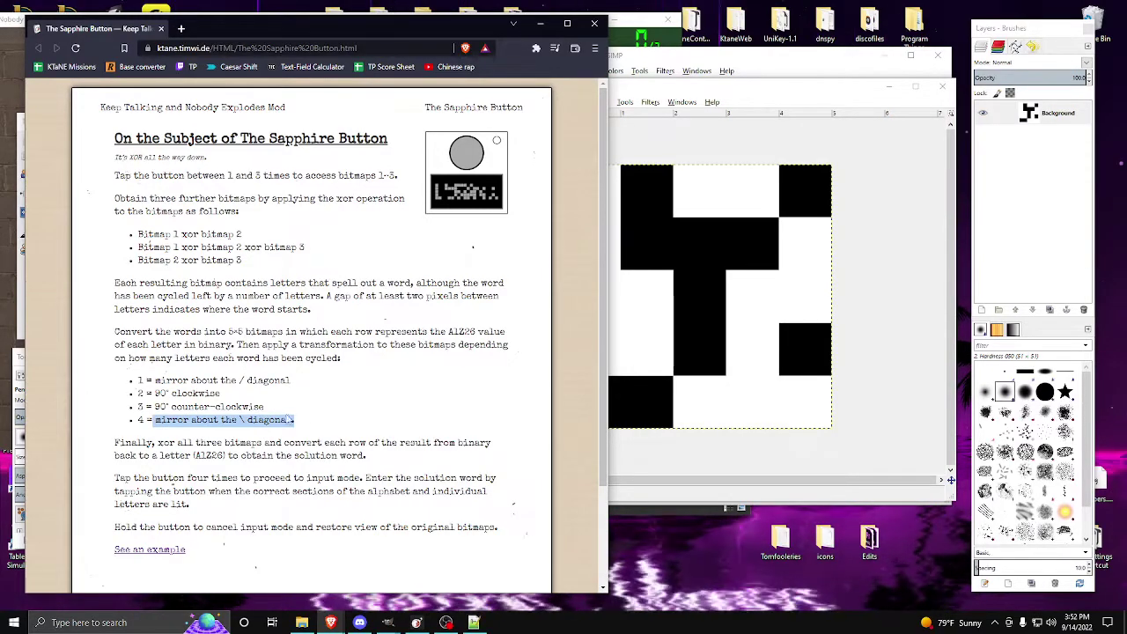
click(736, 59)
click(624, 102)
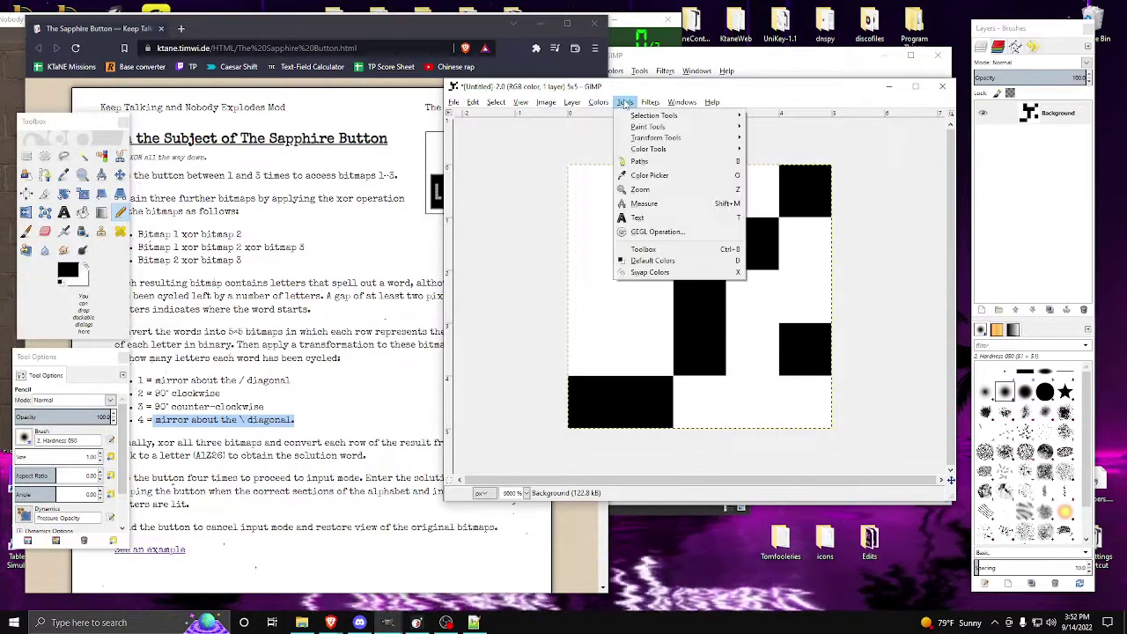
mouse_move(657, 137)
click(772, 181)
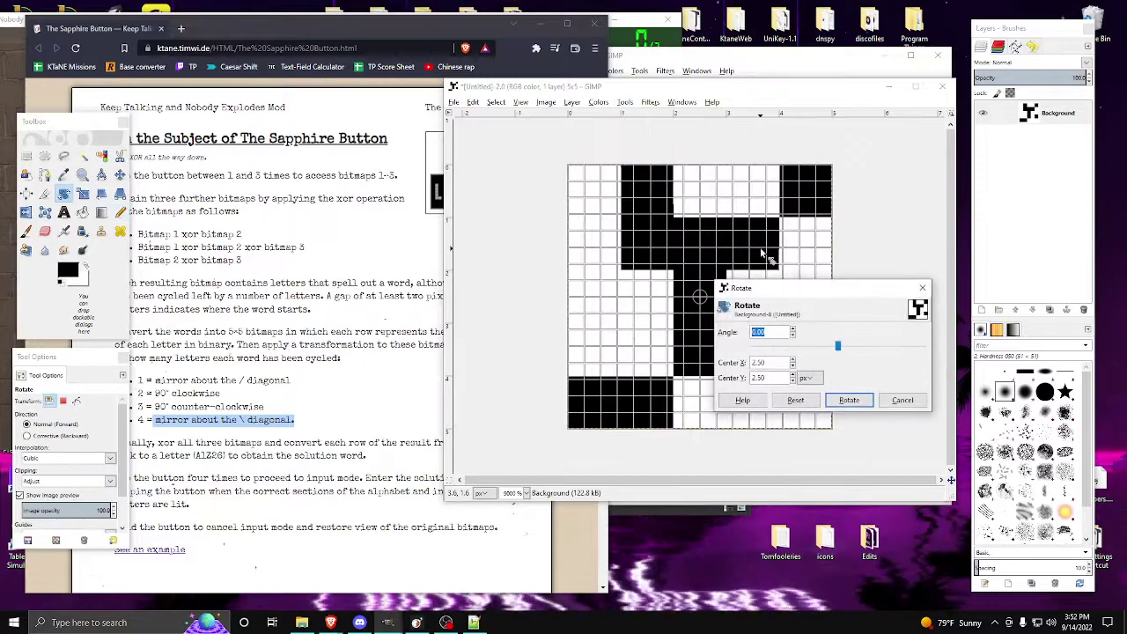
click(849, 400)
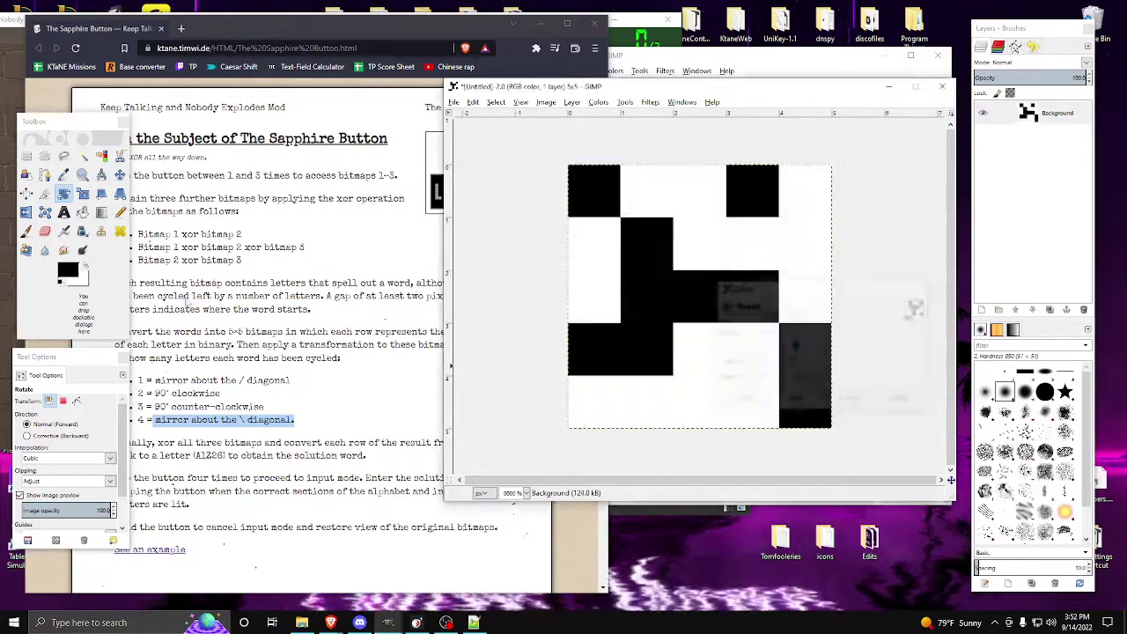
click(26, 212)
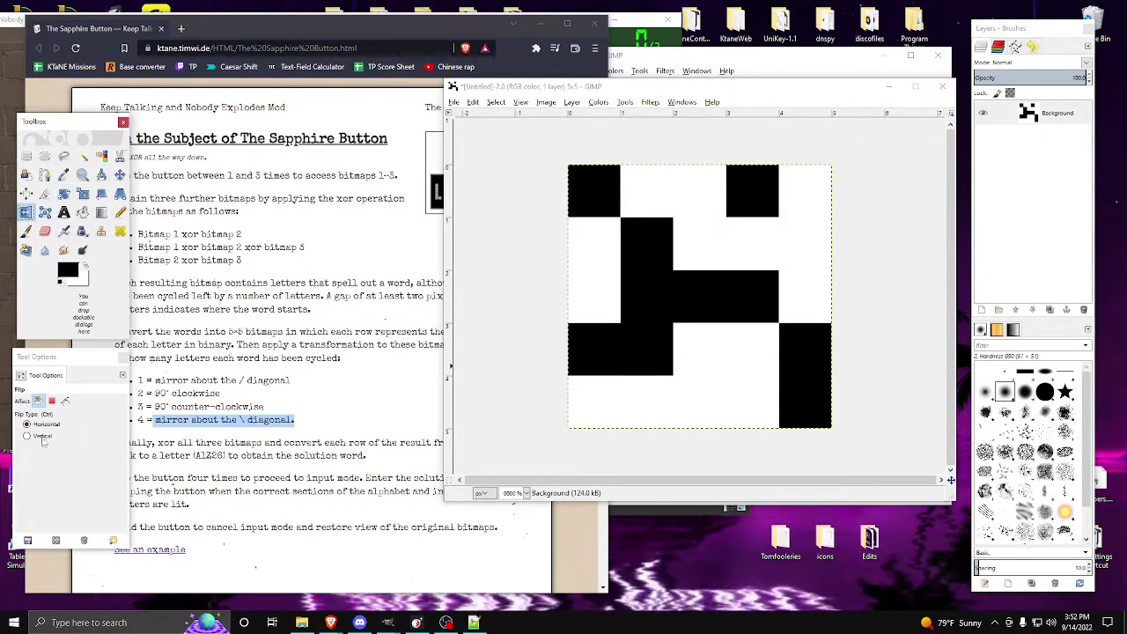
click(41, 436)
click(776, 333)
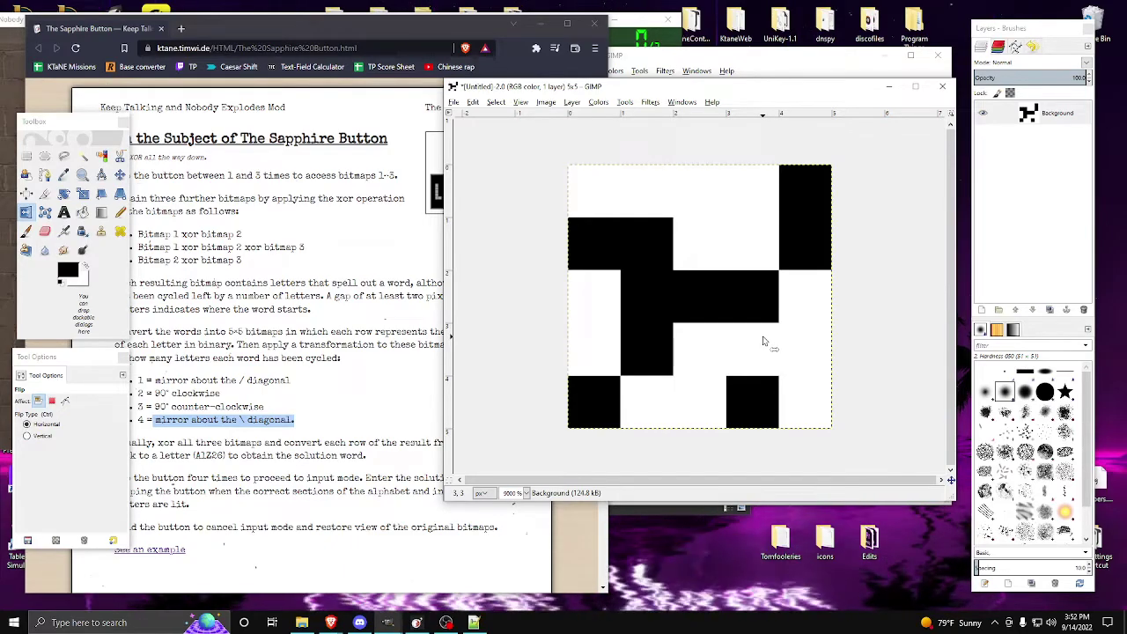
Check the INDEX bitmap's diagonal mirroring by repeatedly undoing and redoing the transformation to compare both versions
key(ctrl+z)
key(ctrl+z)
key(ctrl+y)
key(ctrl+y)
key(ctrl+z)
key(ctrl+z)
key(ctrl+y)
key(ctrl+y)
key(ctrl+z)
key(ctrl+z)
key(ctrl+y)
key(ctrl+y)
key(ctrl+z)
key(ctrl+z)
key(ctrl+y)
key(ctrl+y)
key(ctrl+z)
key(ctrl+z)
key(ctrl+y)
key(ctrl+y)
key(ctrl+z)
key(ctrl+z)
key(ctrl+z)
key(ctrl+y)
key(ctrl+y)
key(ctrl+y)
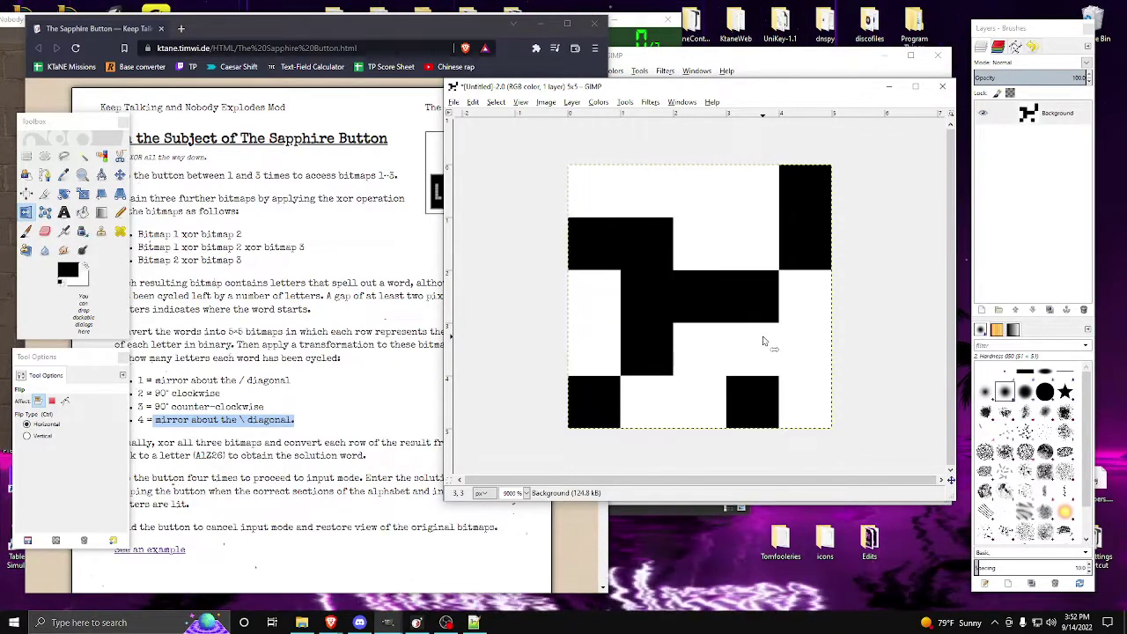
Add a new transparent layer above the INDEX bitmap and fill it with white
click(27, 156)
right_click(991, 174)
click(1034, 257)
click(1029, 296)
key(shift+b)
key(x)
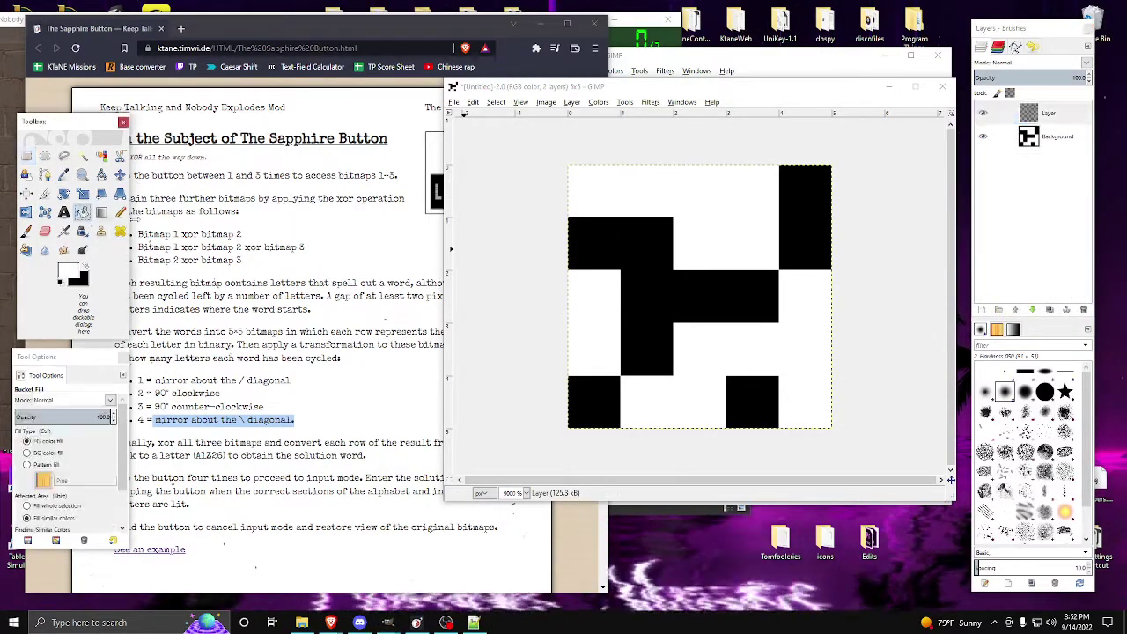
click(720, 317)
Bring up the word notes and paint SINGS in black on the new layer, with rows 10011, 01001, 01110, 00111 and 10011
click(474, 623)
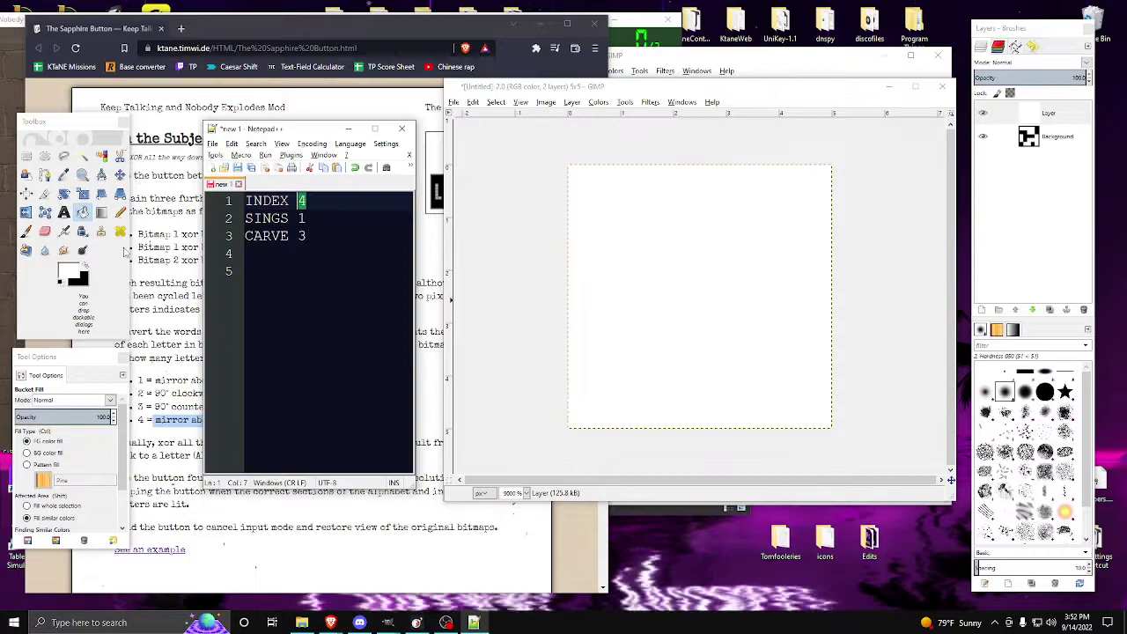
click(118, 212)
key(x)
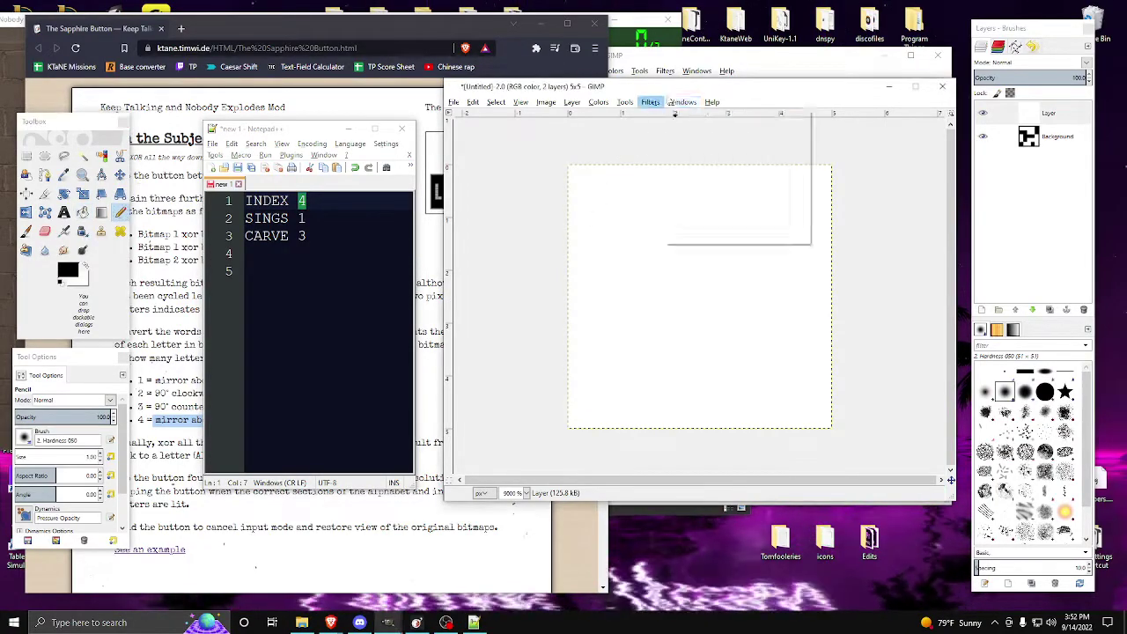
click(595, 189)
drag(788, 191, 753, 191)
click(602, 417)
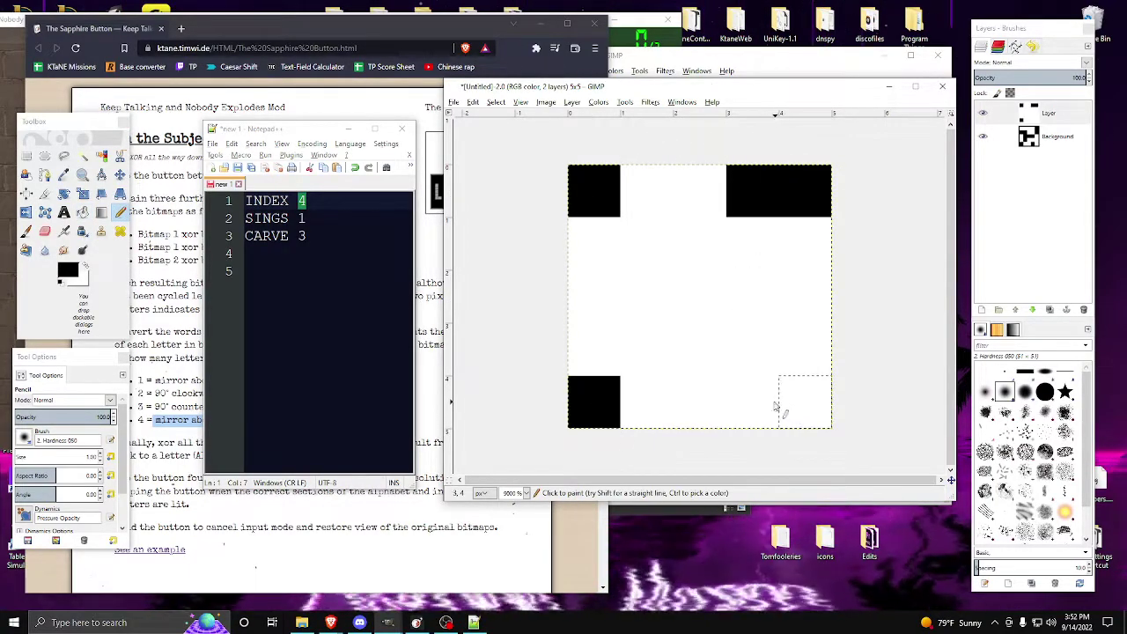
drag(780, 410, 744, 403)
click(646, 247)
click(805, 252)
drag(647, 297, 745, 297)
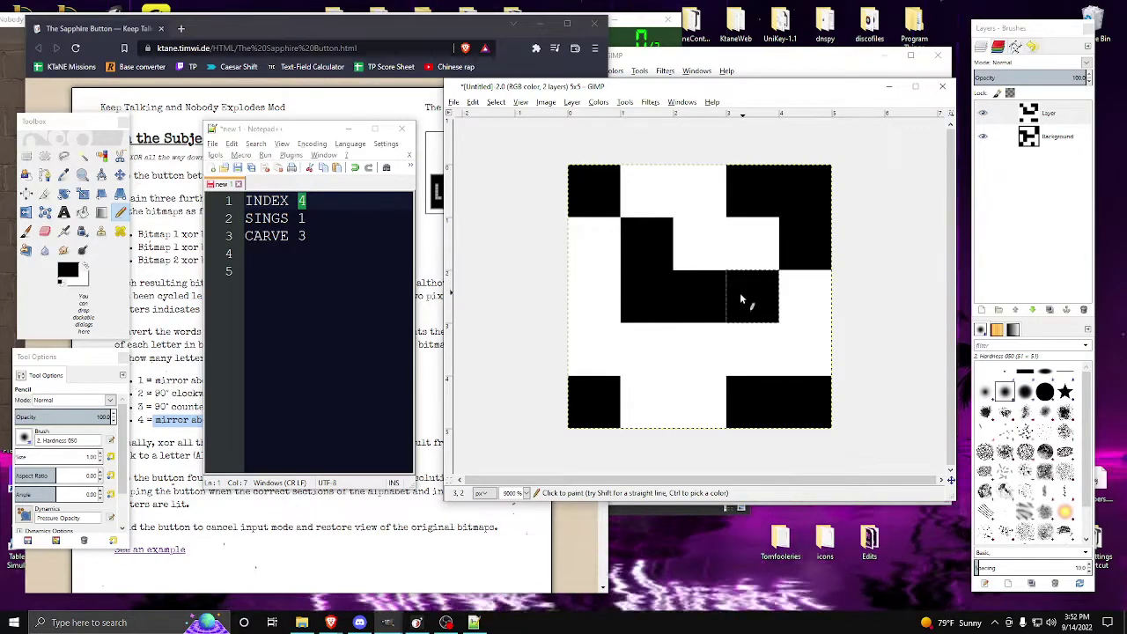
drag(702, 355, 806, 350)
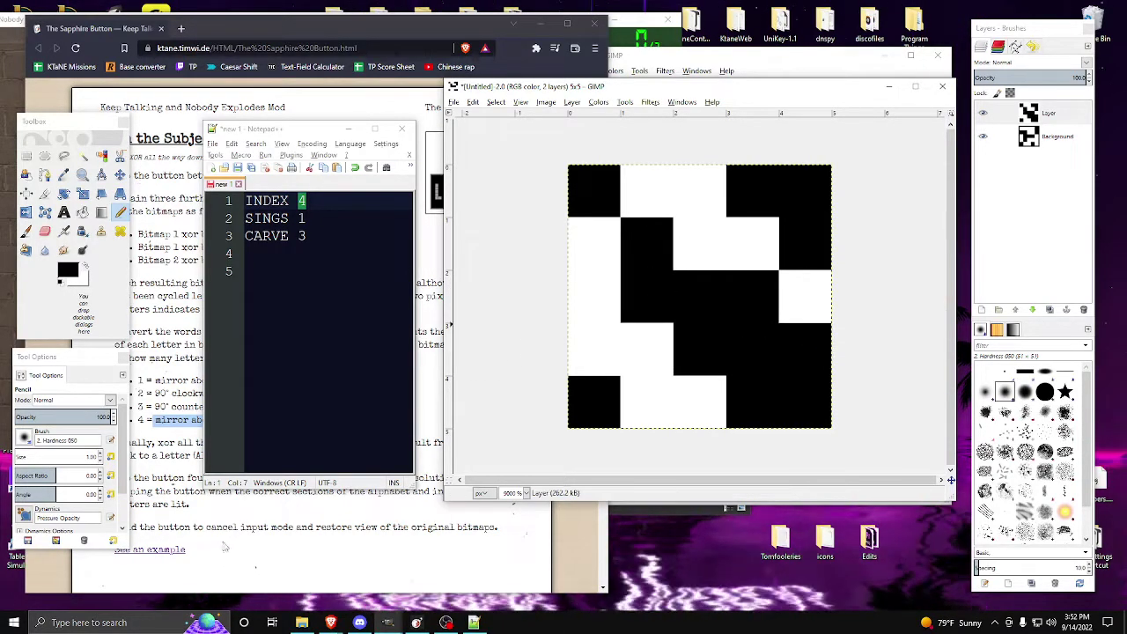
Mirror the SINGS layer about the / diagonal per the manual's rule 1, rotating it -90° and flipping it horizontally
click(217, 547)
click(743, 89)
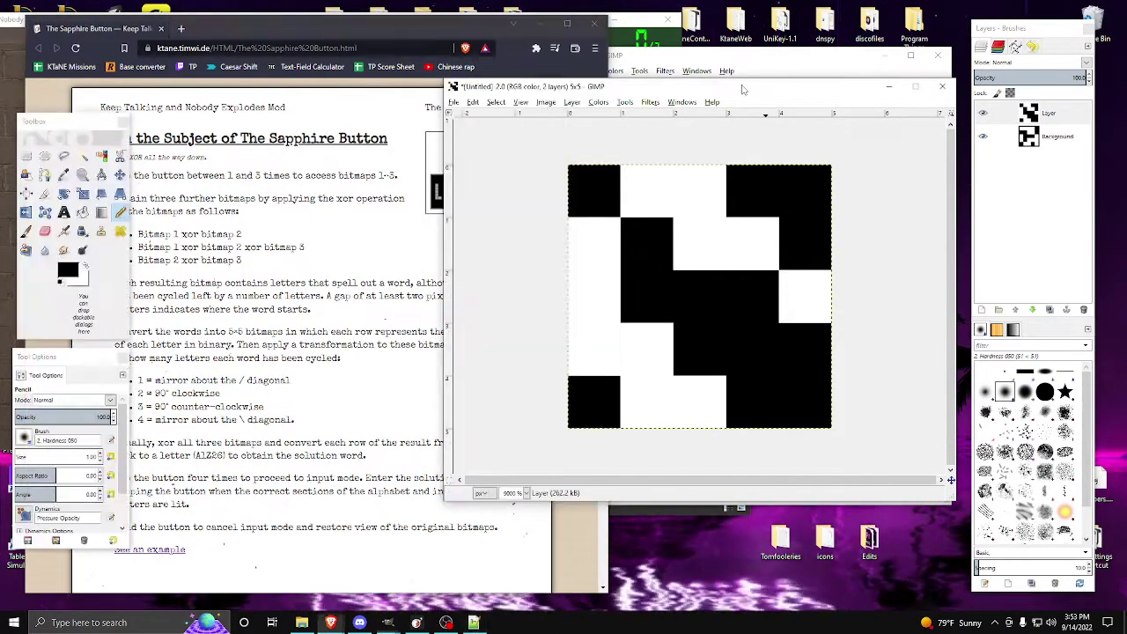
drag(221, 381, 296, 392)
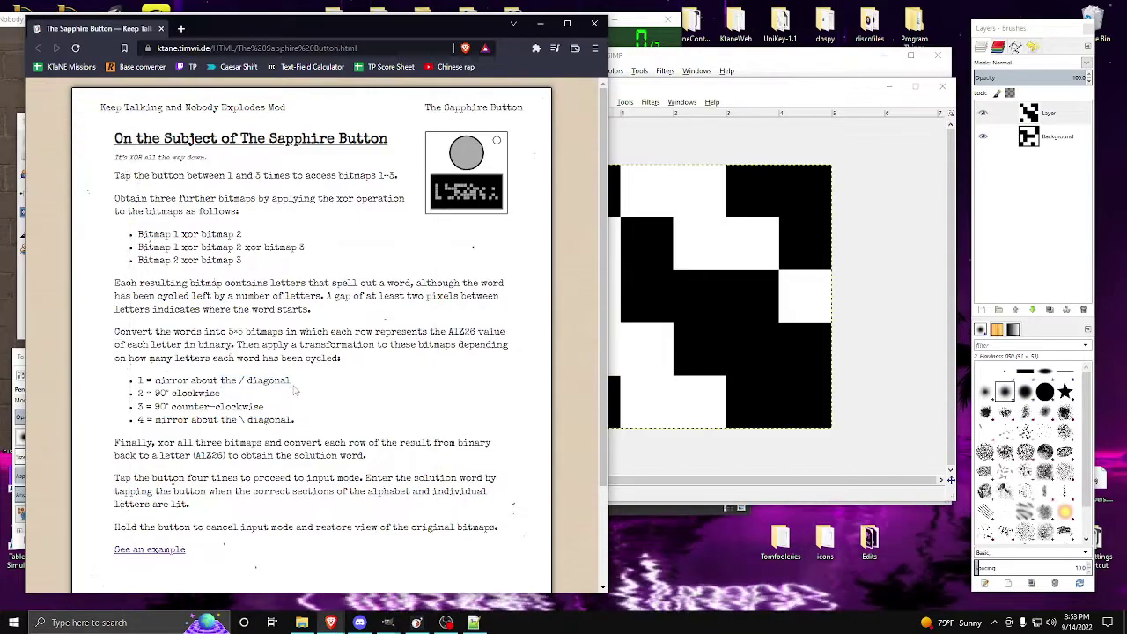
click(672, 93)
click(625, 102)
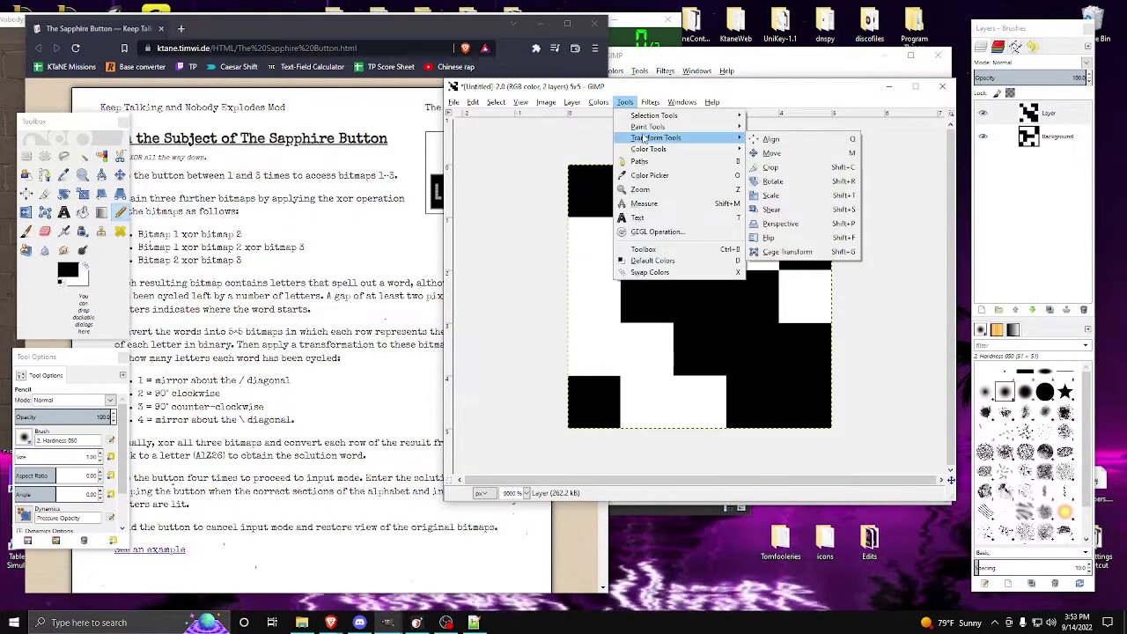
click(781, 182)
click(792, 185)
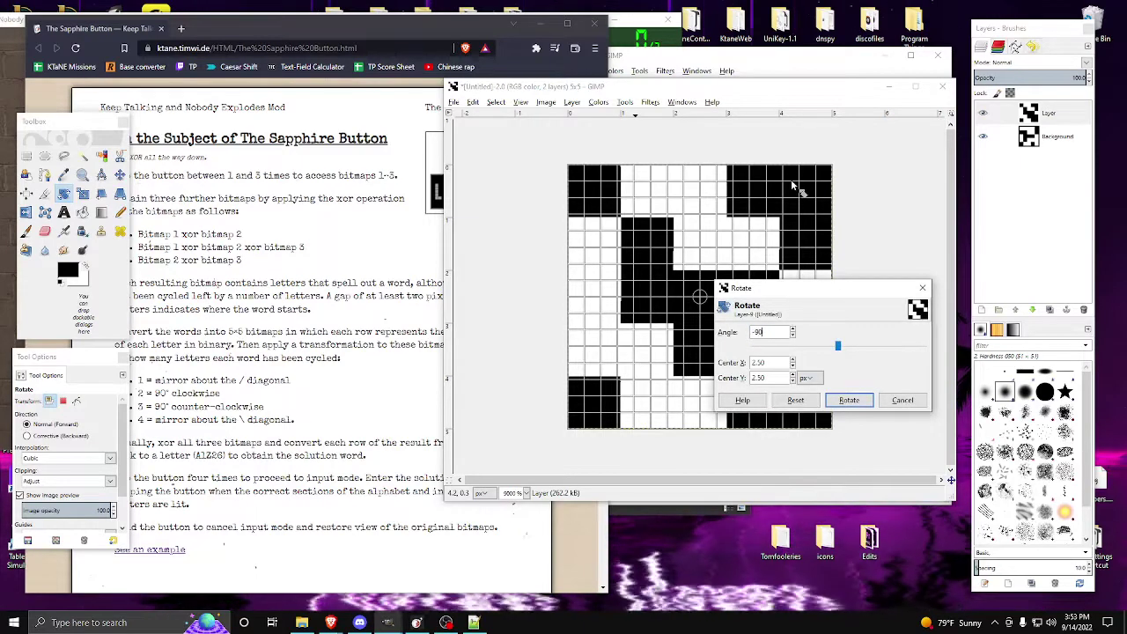
text(-90)
key(Tab)
click(848, 400)
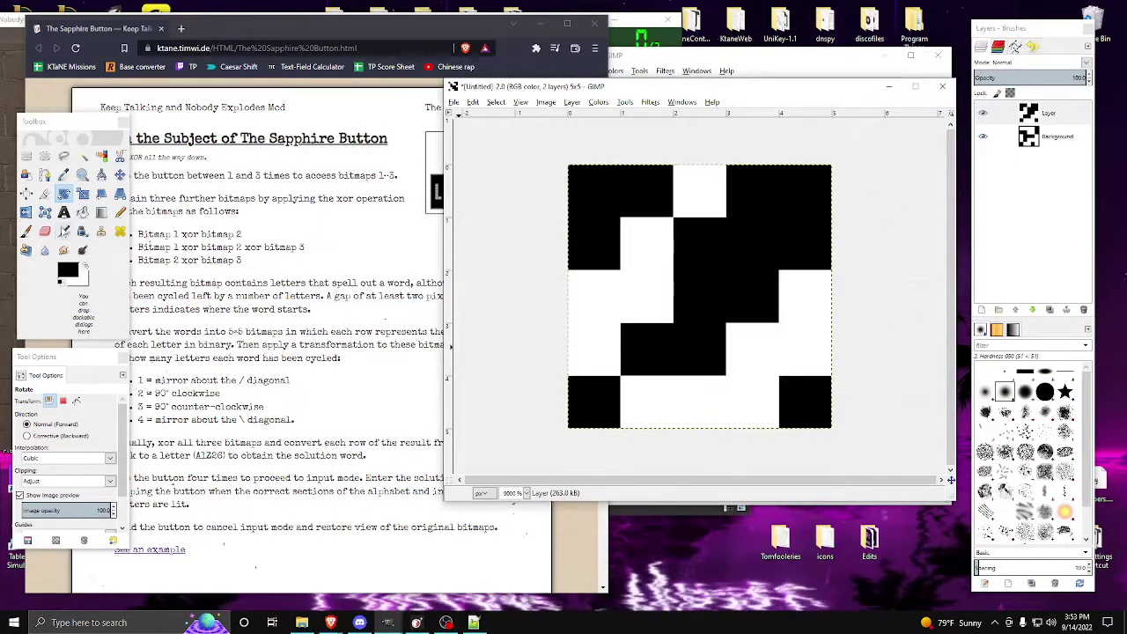
key(shift+f)
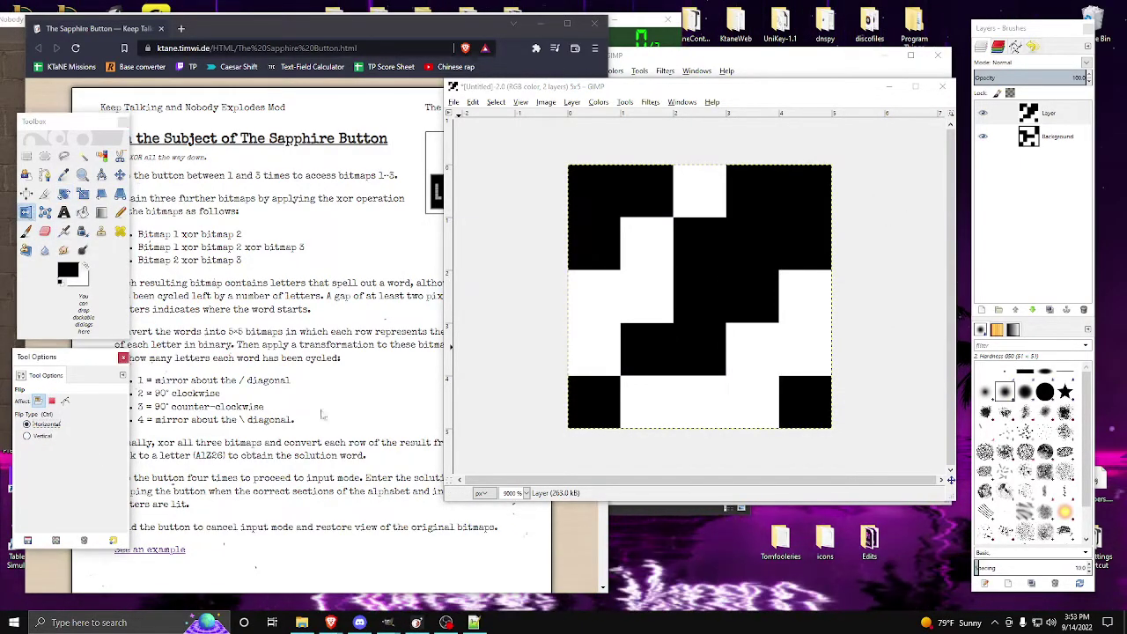
click(661, 283)
Check the SINGS layer's mirroring by undoing and redoing the rotation and flip to compare both versions
click(26, 156)
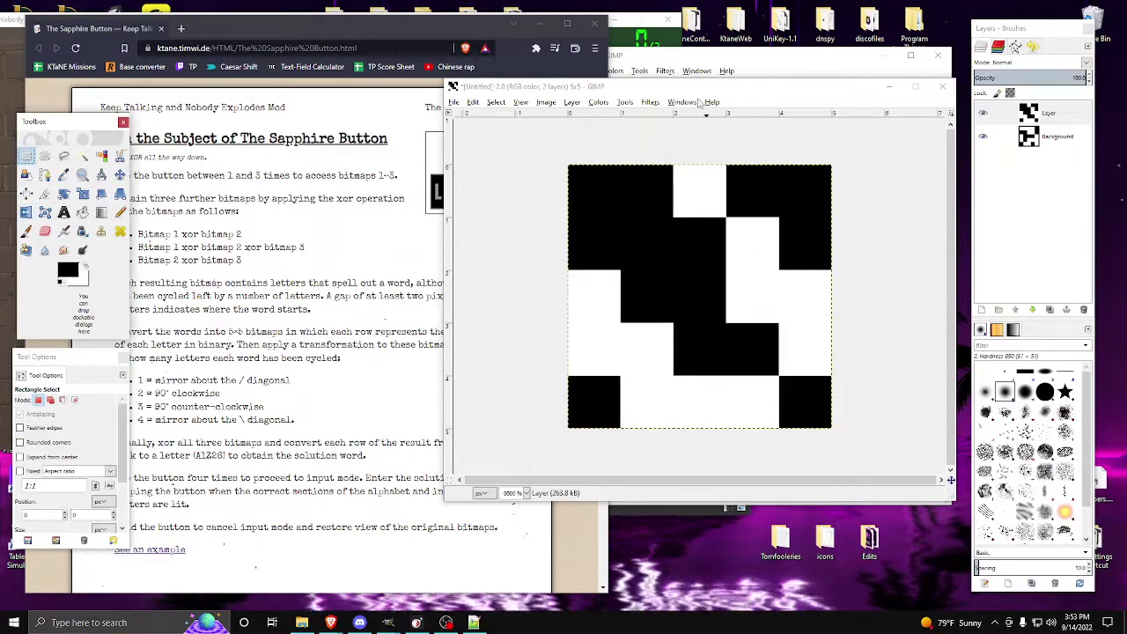
key(ctrl+z)
key(ctrl+z)
key(ctrl+y)
key(ctrl+y)
key(ctrl+z)
key(ctrl+z)
key(ctrl+y)
key(ctrl+y)
Create a third 5 by 5 transparent layer above the SINGS bitmap and fill it with white
right_click(999, 209)
click(1020, 231)
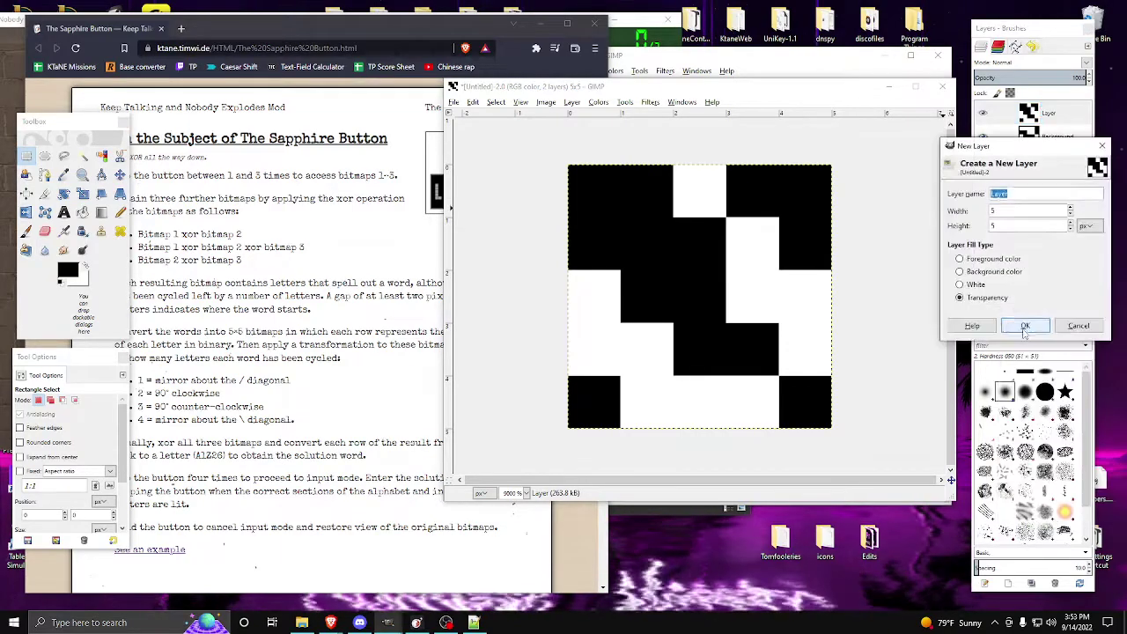
click(1027, 325)
click(64, 213)
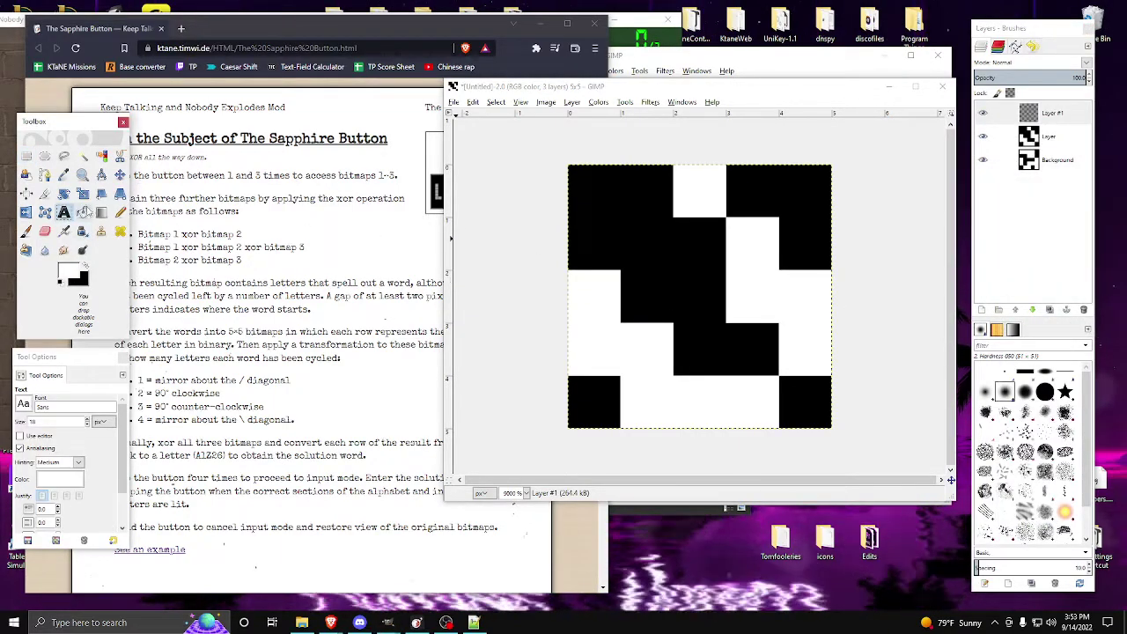
click(84, 213)
click(595, 387)
Bring up the word notes and paint CARVE in black on the third layer, with rows 00011, 00001, 10010, 10110 and 00101
click(474, 623)
click(120, 212)
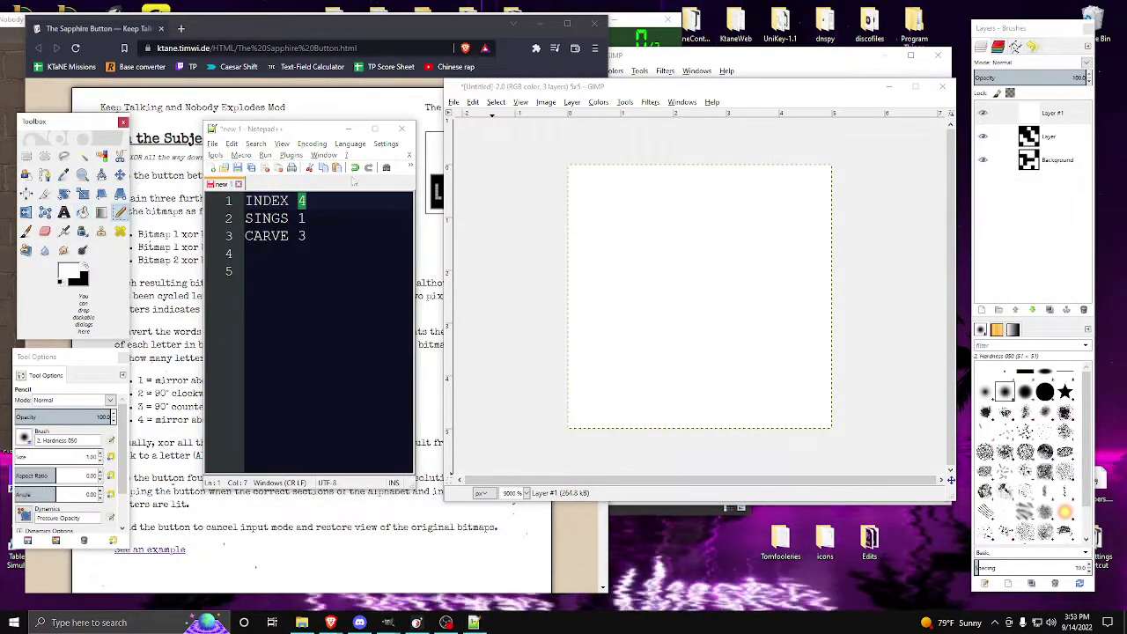
mouse_move(736, 195)
mouse_down()
mouse_move(795, 235)
mouse_move(782, 257)
mouse_up()
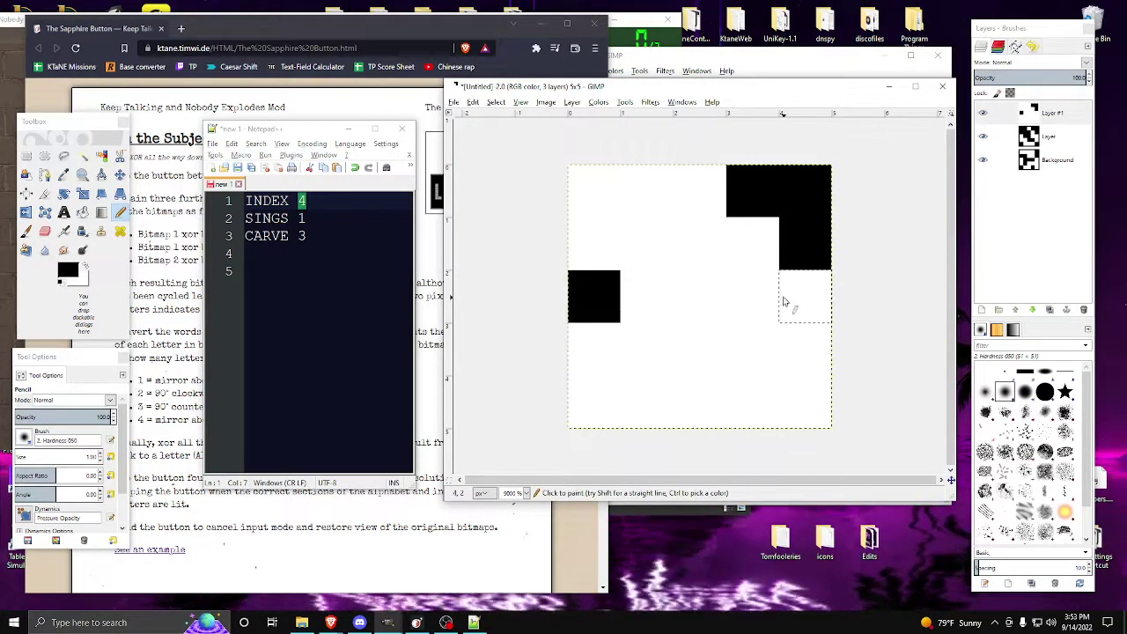
click(596, 351)
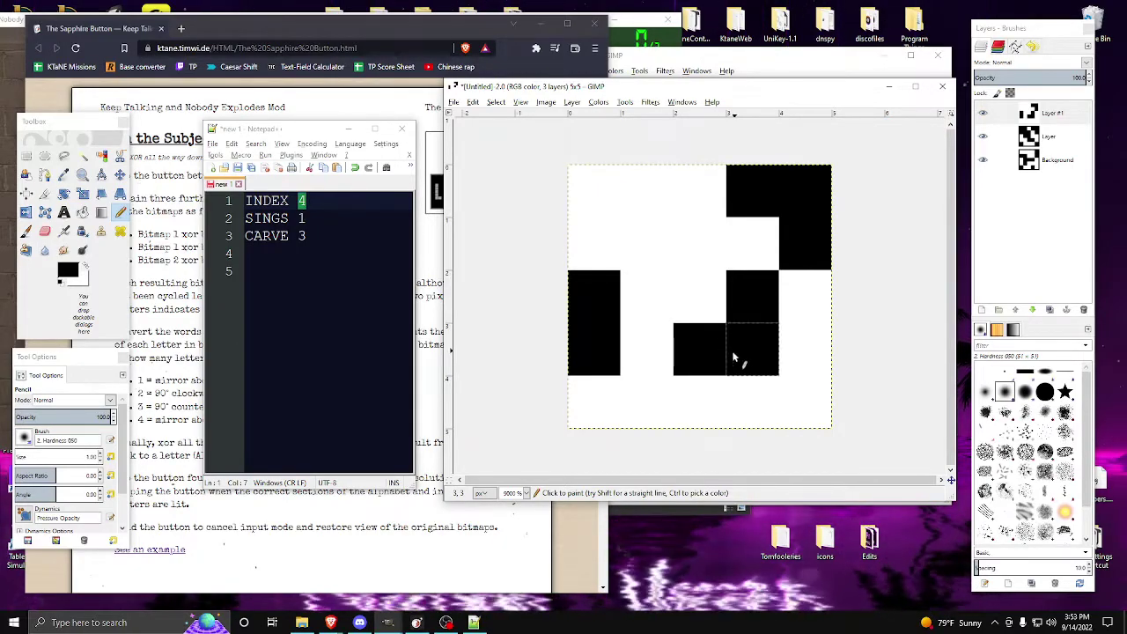
click(700, 390)
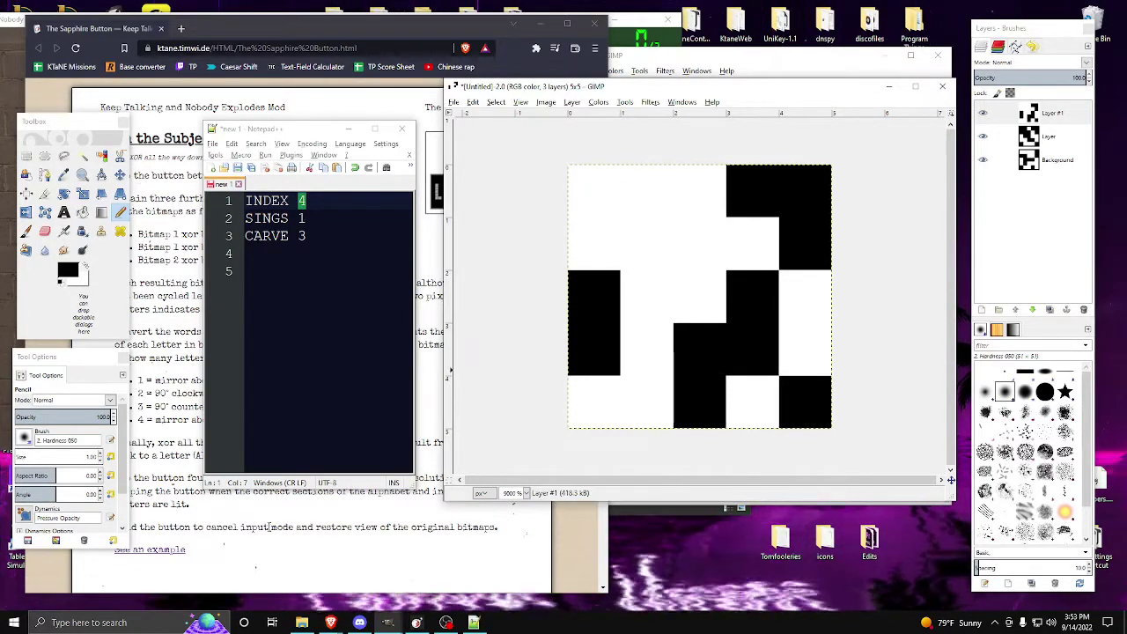
Check the manual's transformation rules and rotate the CARVE layer by -90°
click(272, 524)
click(719, 86)
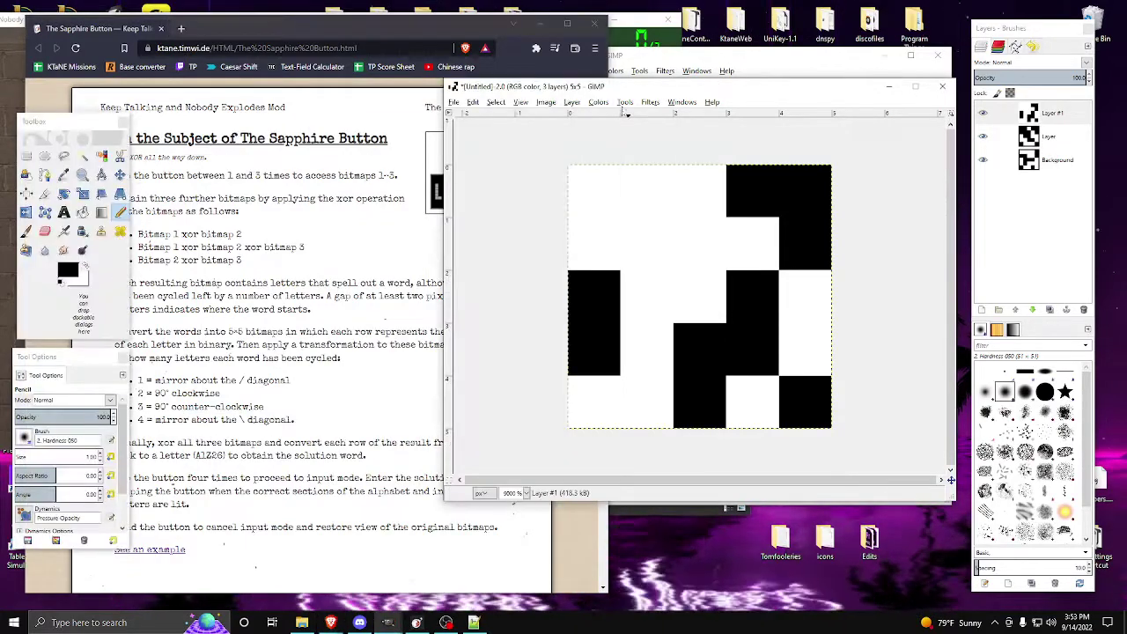
click(625, 102)
mouse_move(669, 138)
click(780, 186)
click(782, 192)
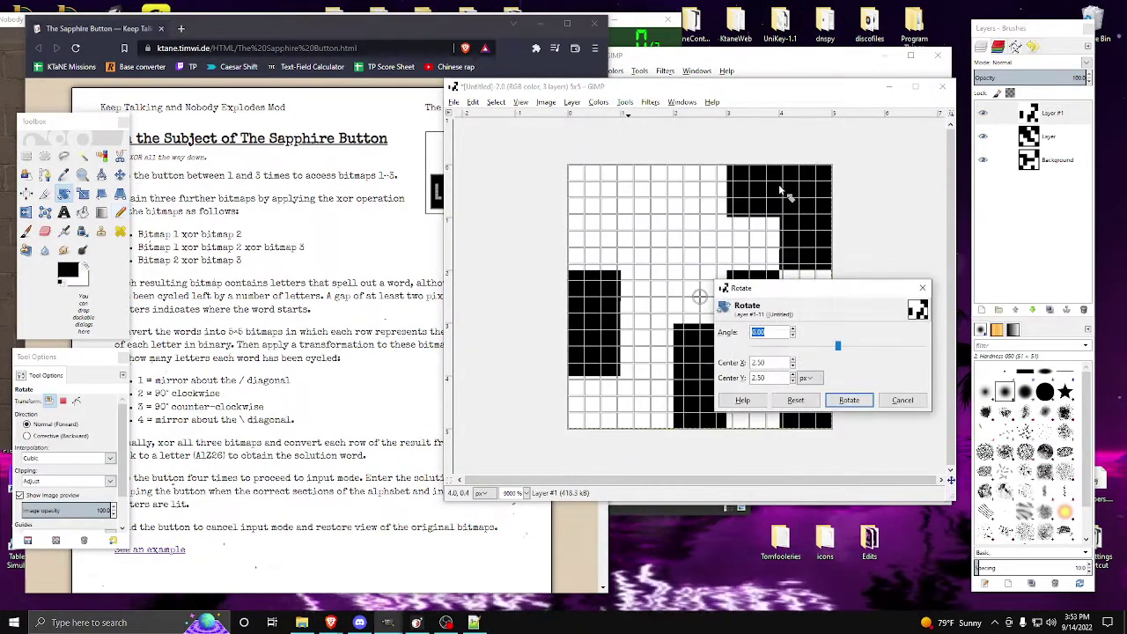
text(-90)
key(Return)
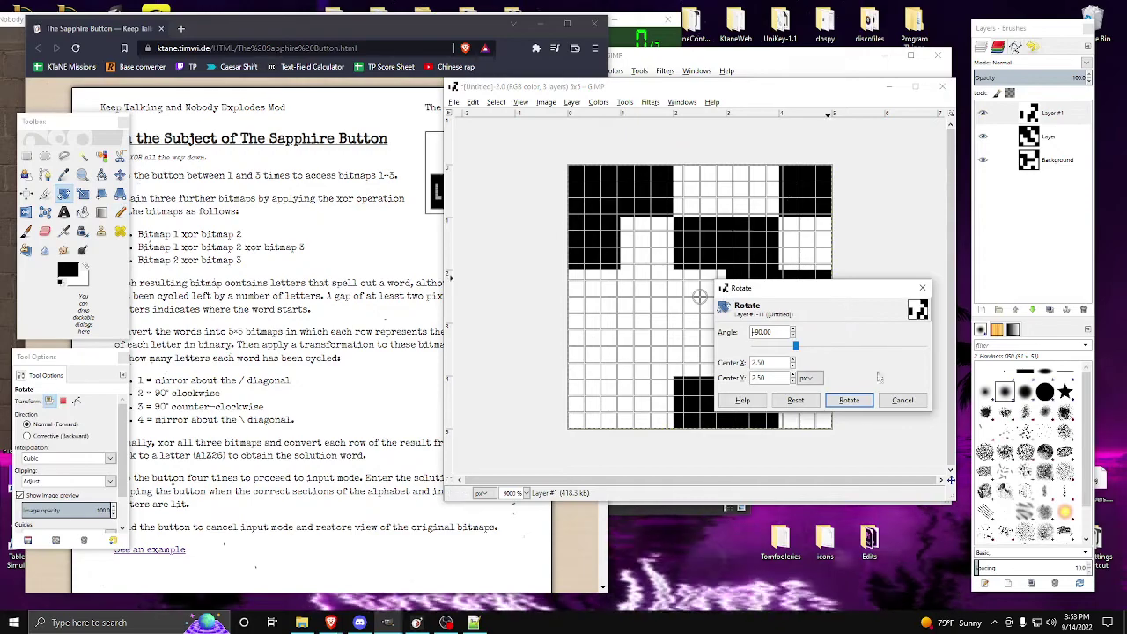
click(849, 400)
Set the blend mode of the two upper 5 by 5 layers to Difference to XOR all three bitmaps
click(1087, 64)
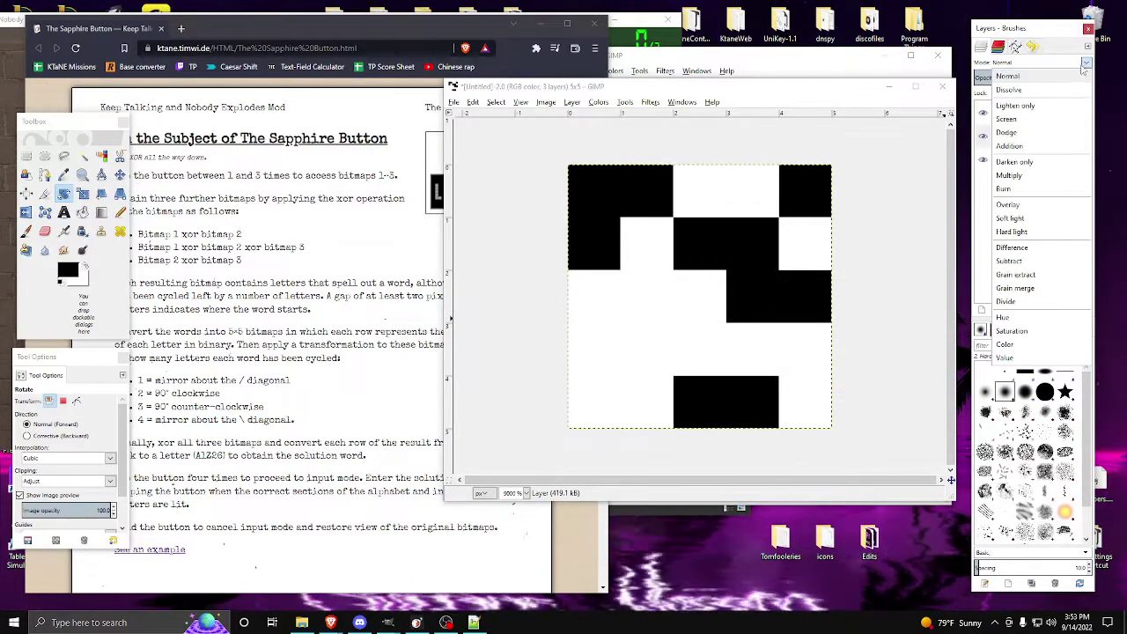
click(1022, 248)
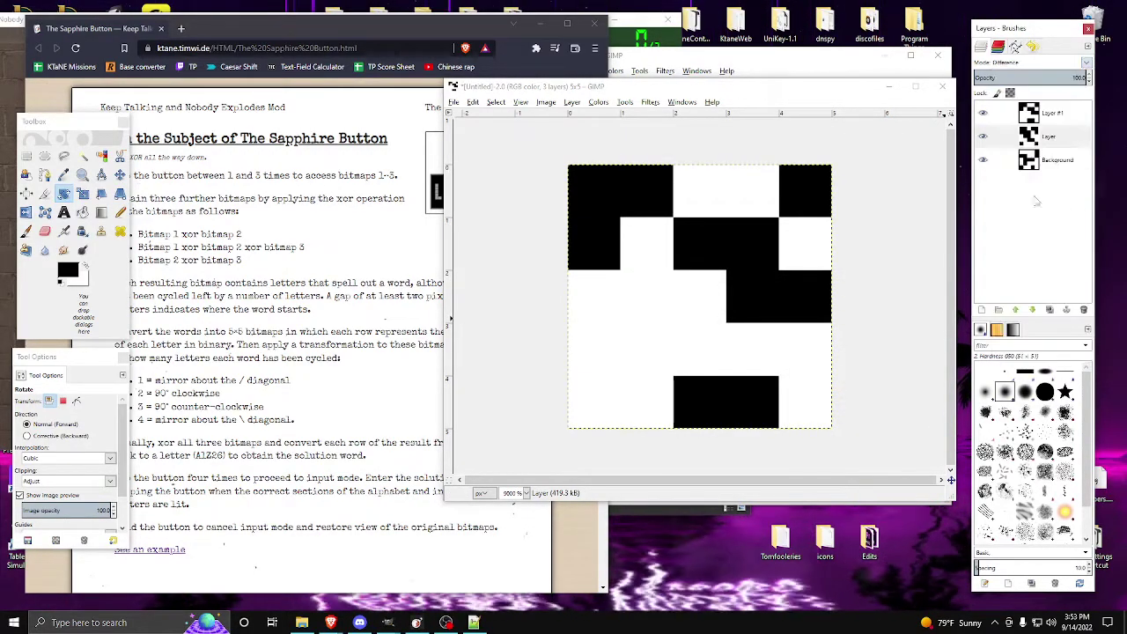
click(1044, 114)
click(1087, 63)
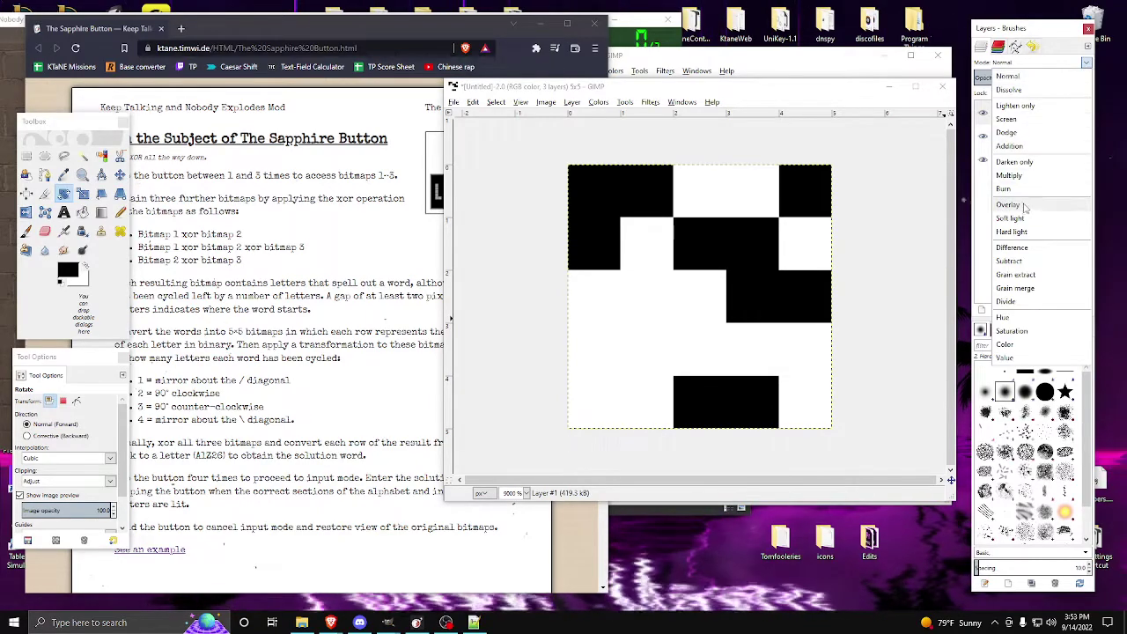
click(1012, 249)
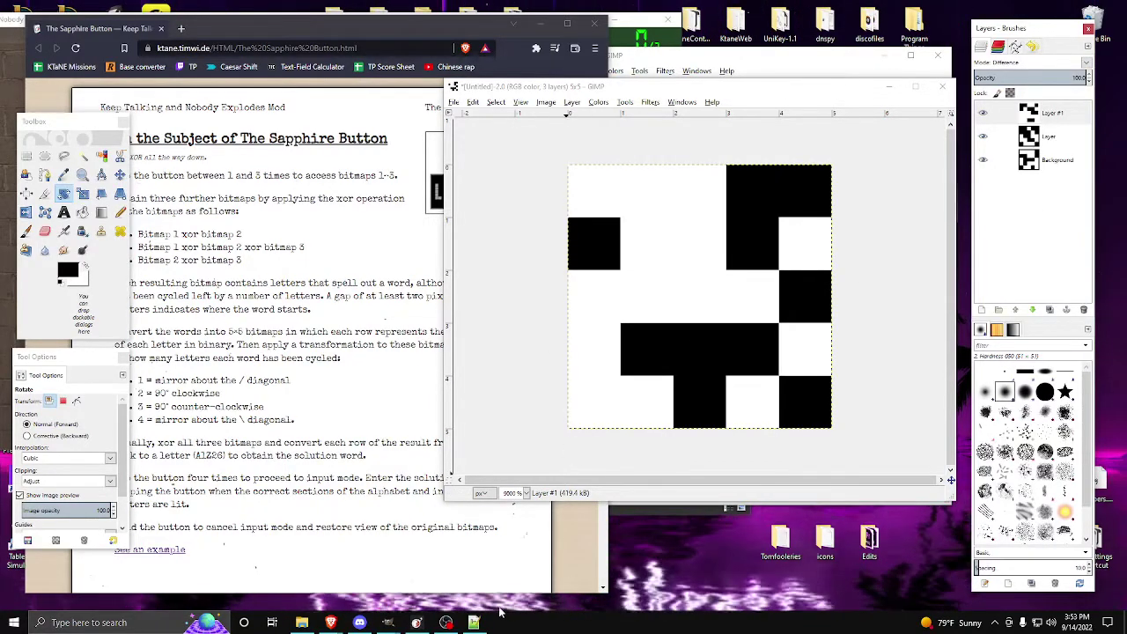
Read the first three rows of the combined bitmap, marking them with Rectangle Select, and note CRA below the word list
click(474, 622)
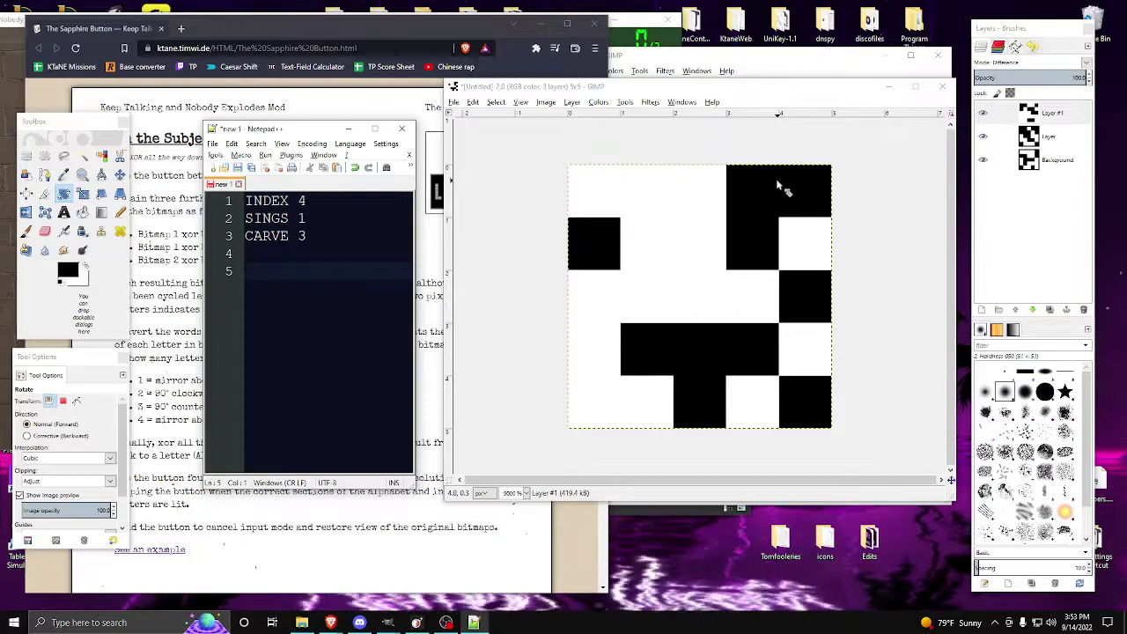
text(C)
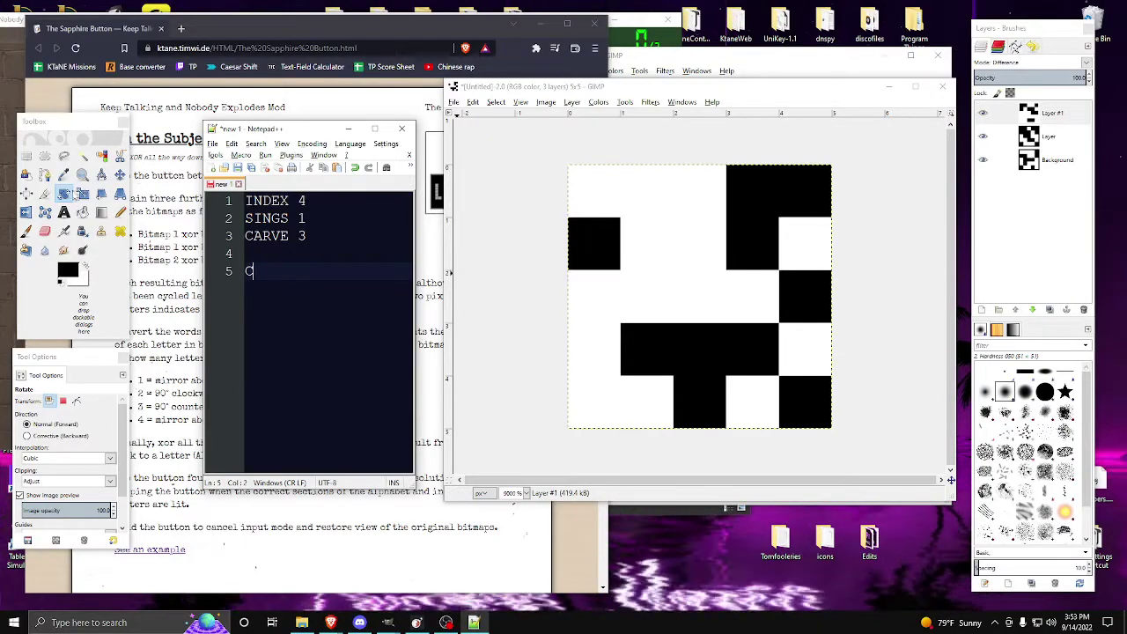
click(25, 156)
click(818, 211)
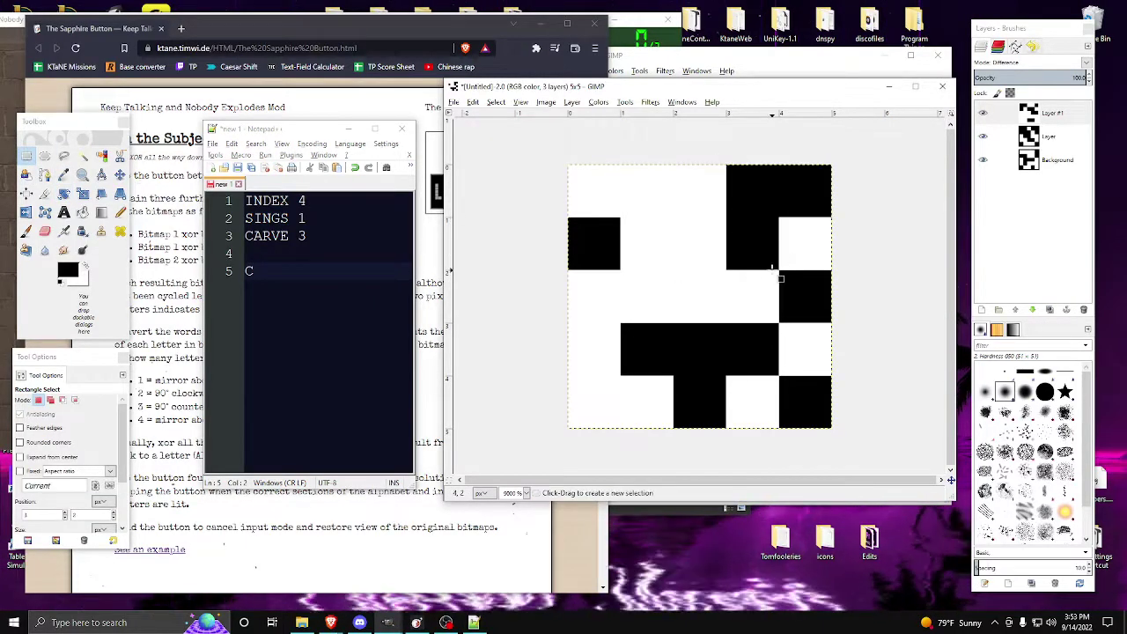
click(781, 318)
key(alt+Tab)
drag(781, 272, 826, 315)
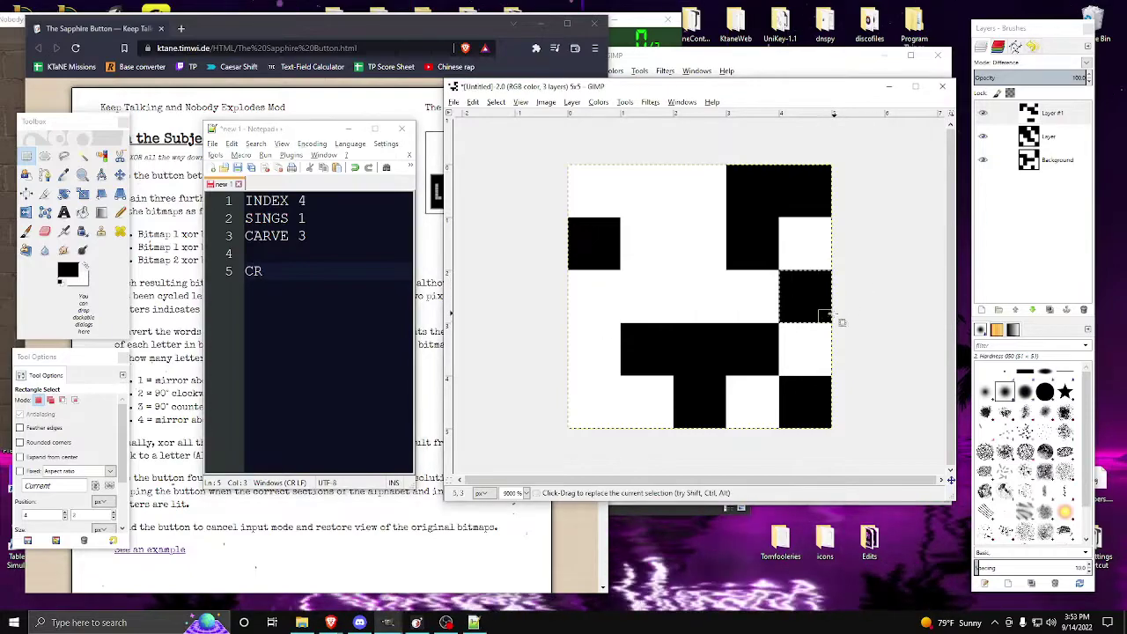
key(alt+Tab)
text(A)
Mark the bitmap's fourth and fifth rows with Rectangle Select and add N and E to the noted word
click(725, 338)
drag(625, 327, 769, 369)
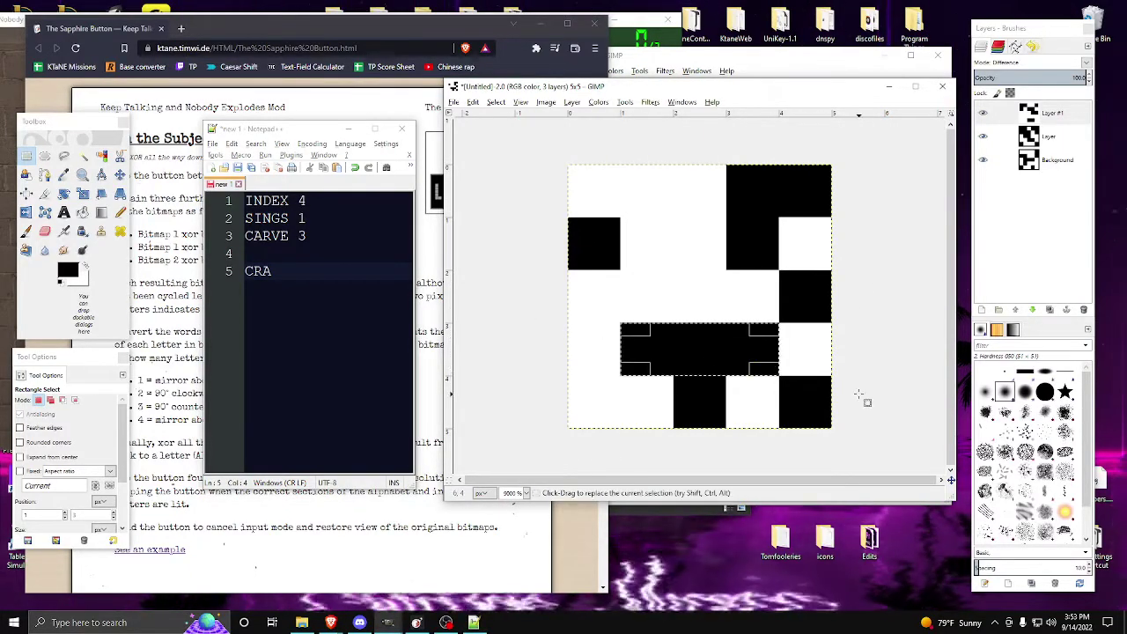
click(863, 400)
key(alt+Tab)
drag(675, 384, 821, 416)
click(861, 418)
key(alt+Tab)
Bring up the bomb game, move its window clear, put the Sapphire Button into input mode and enter C
key(alt+Tab)
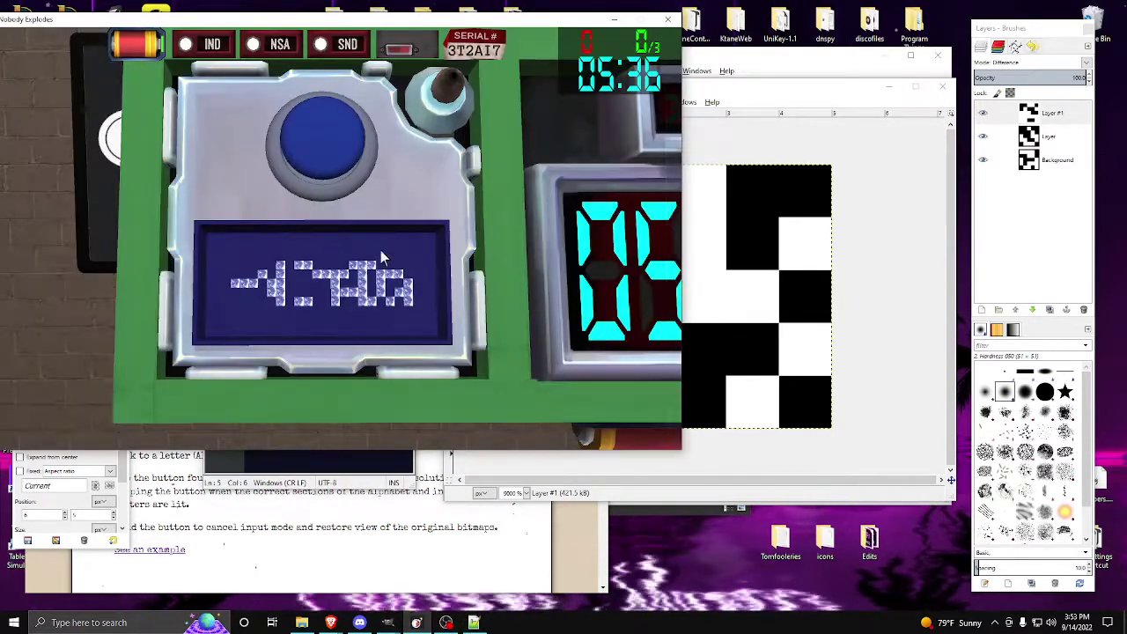
drag(419, 24, 677, 42)
click(588, 167)
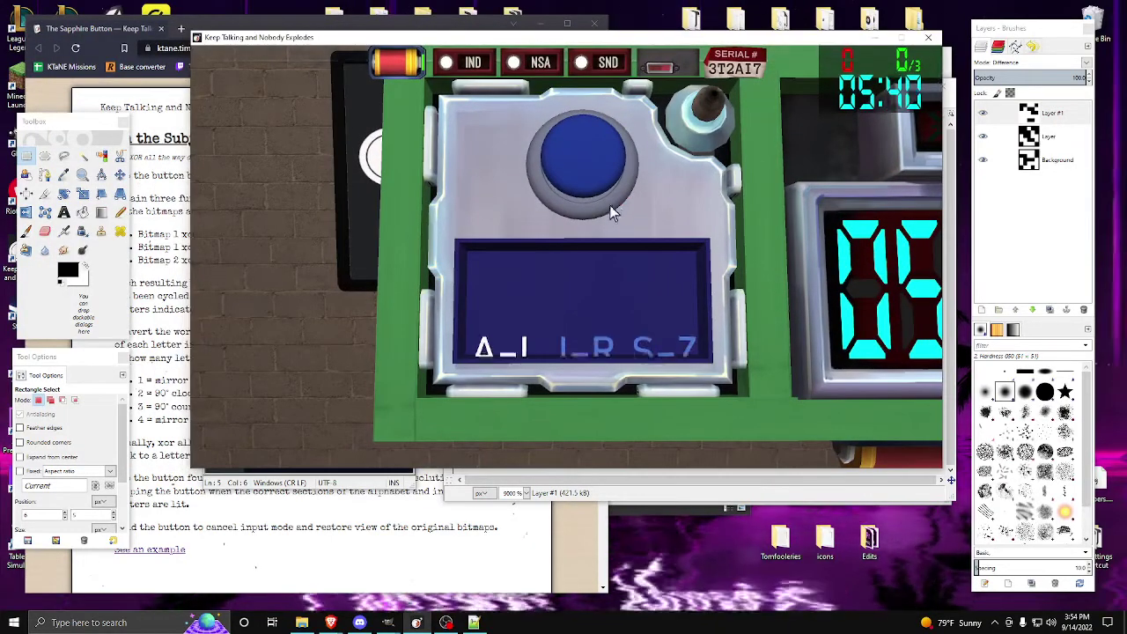
click(585, 154)
click(583, 154)
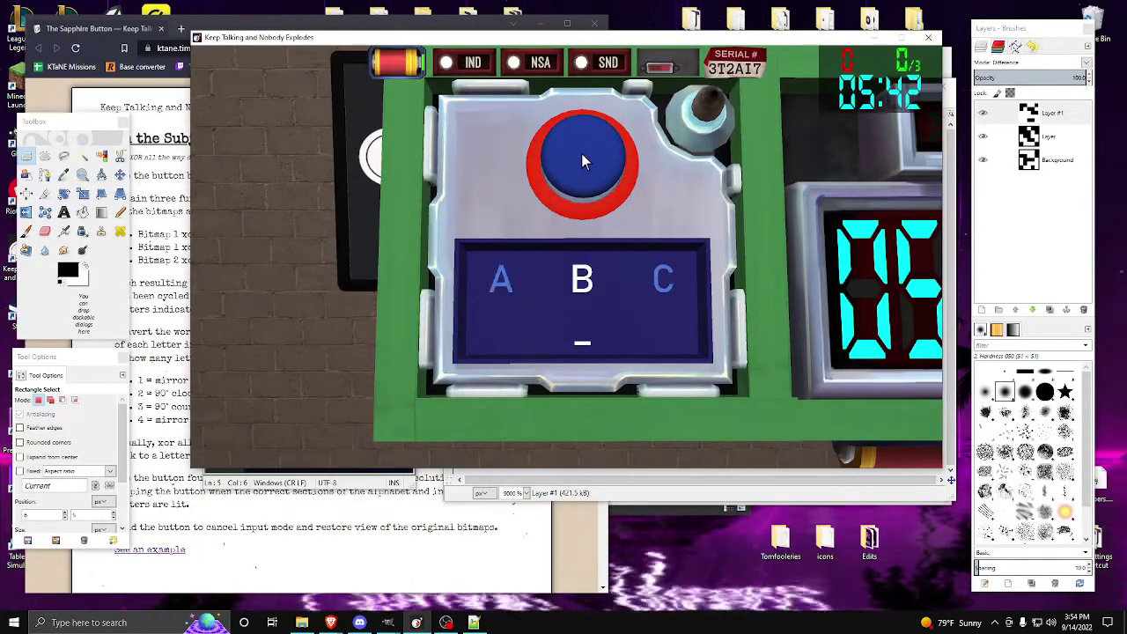
click(582, 154)
Enter the letters R and A on the Sapphire Button by choosing their alphabet sections as they light up
click(582, 153)
click(582, 153)
click(581, 153)
click(581, 153)
click(582, 153)
click(581, 154)
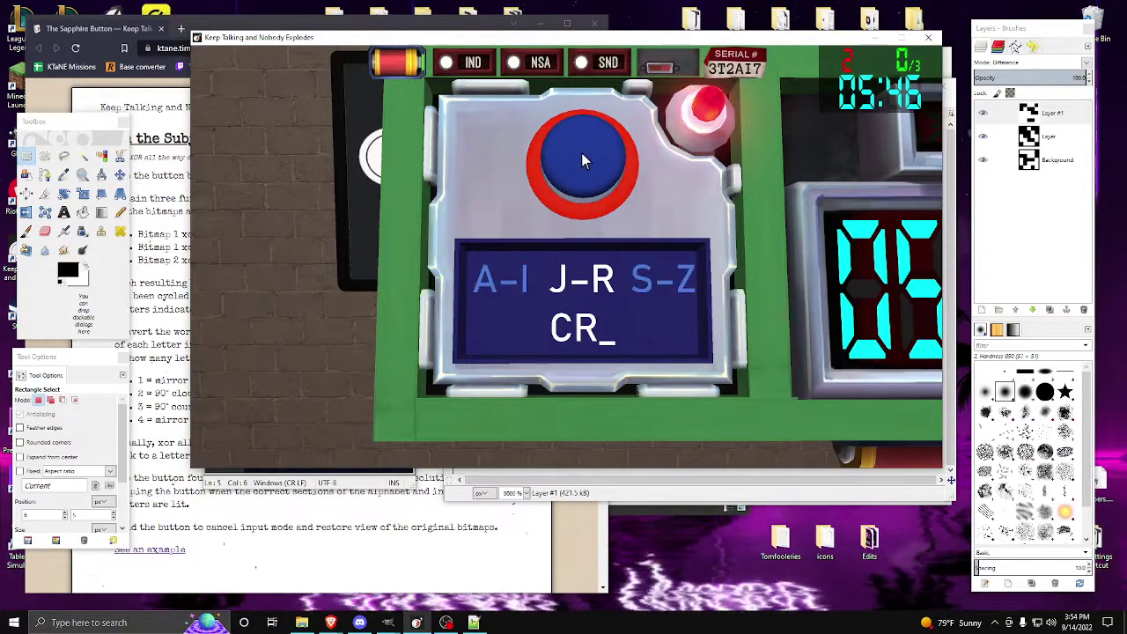
click(581, 153)
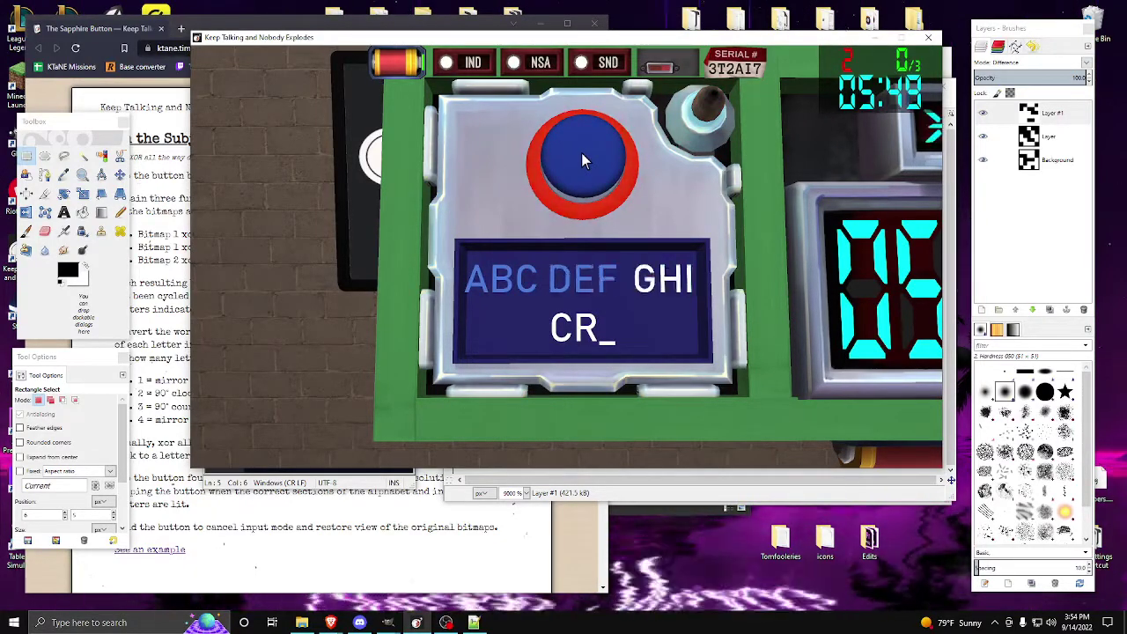
click(582, 152)
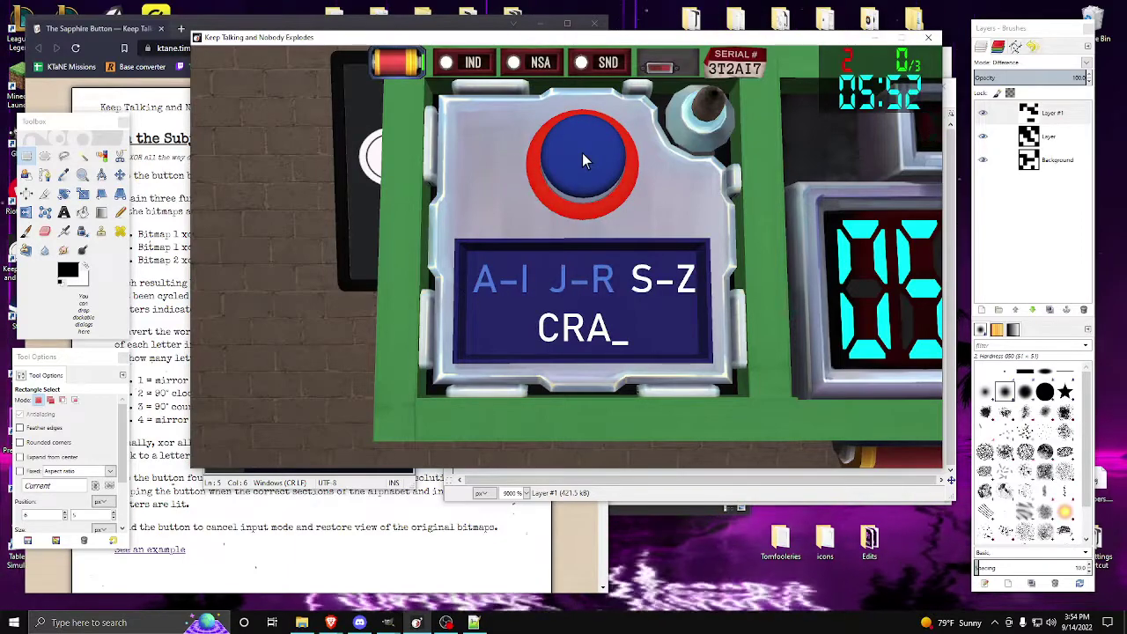
Enter N and E to complete CRANE on the Sapphire Button, and back out to the bomb overview
click(582, 153)
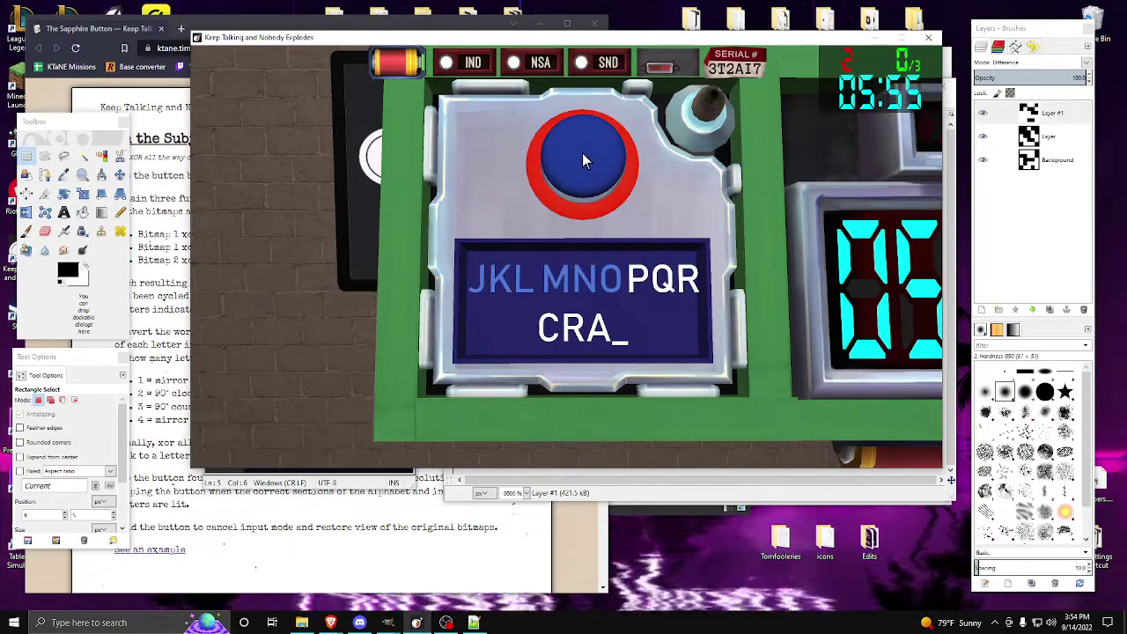
click(582, 153)
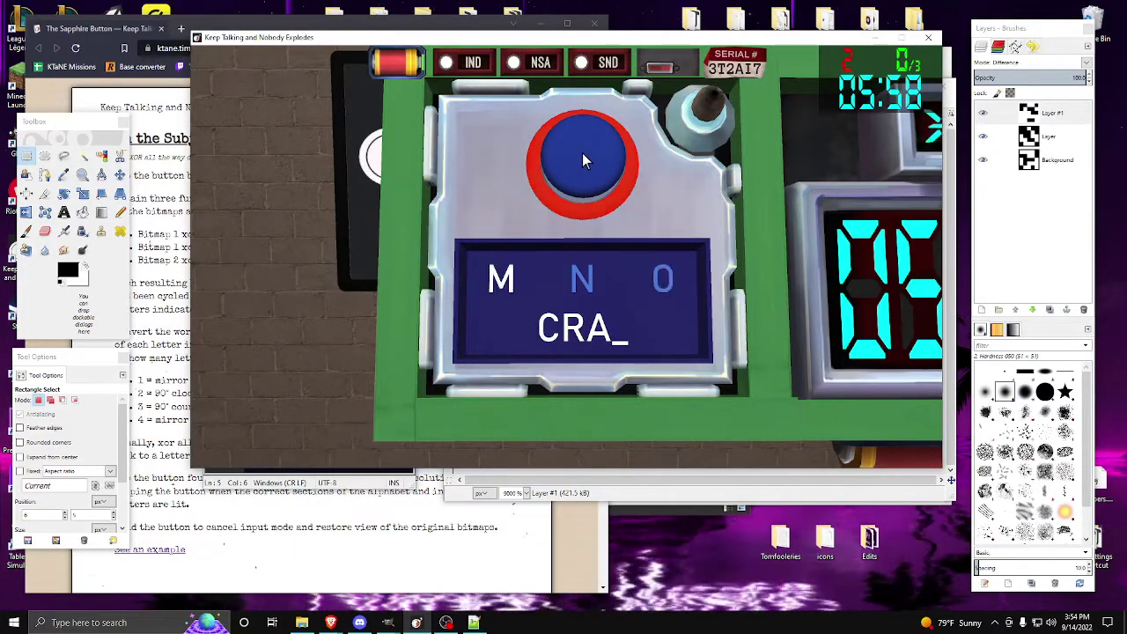
click(582, 153)
click(582, 153)
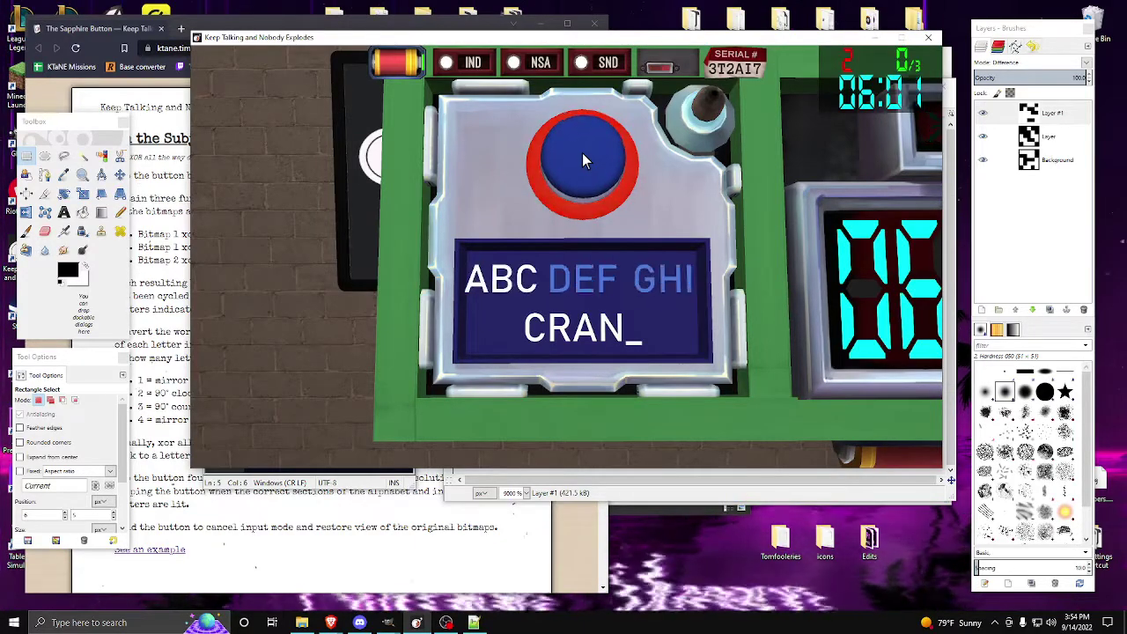
click(582, 153)
click(589, 198)
right_click(608, 273)
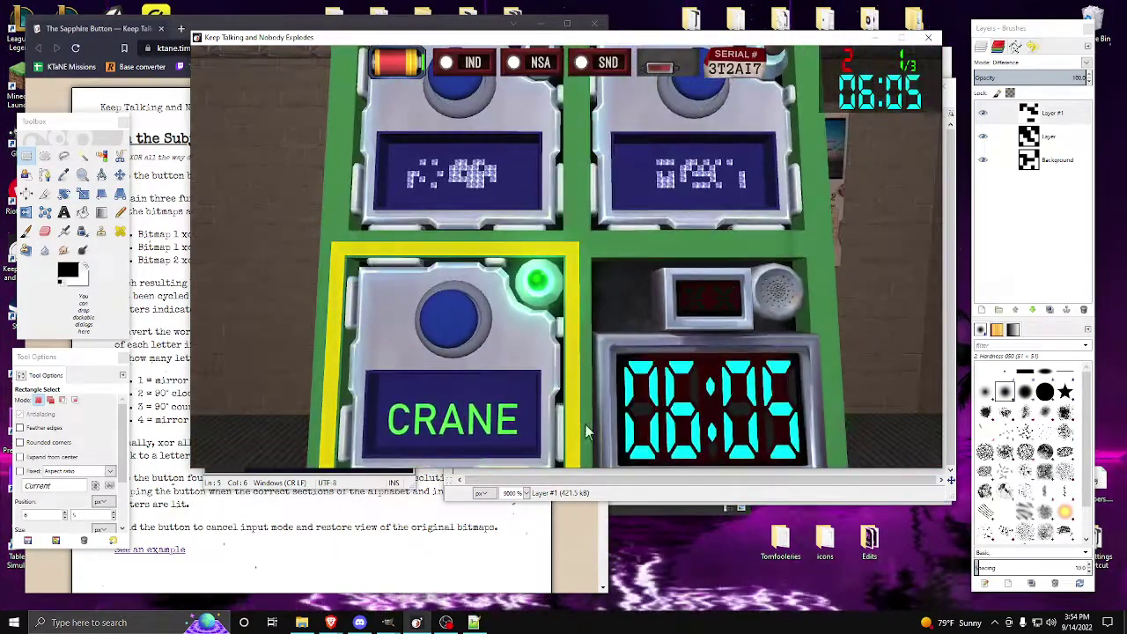
Return to the 5 by 5 image in GIMP and delete its two upper layers
click(657, 498)
right_click(1021, 118)
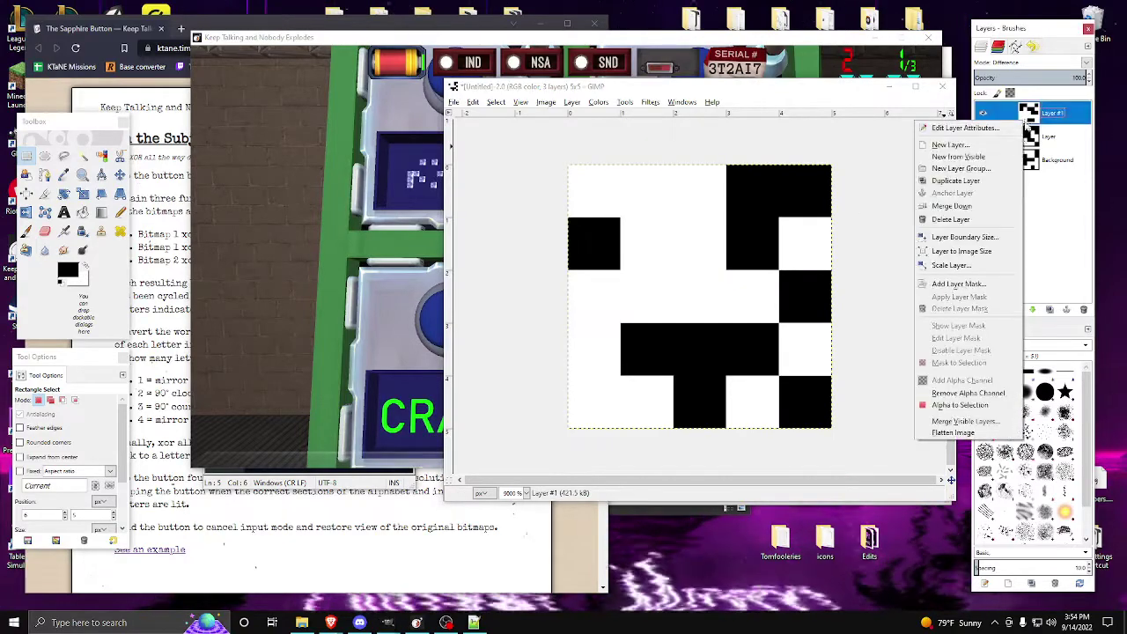
click(951, 219)
right_click(1048, 114)
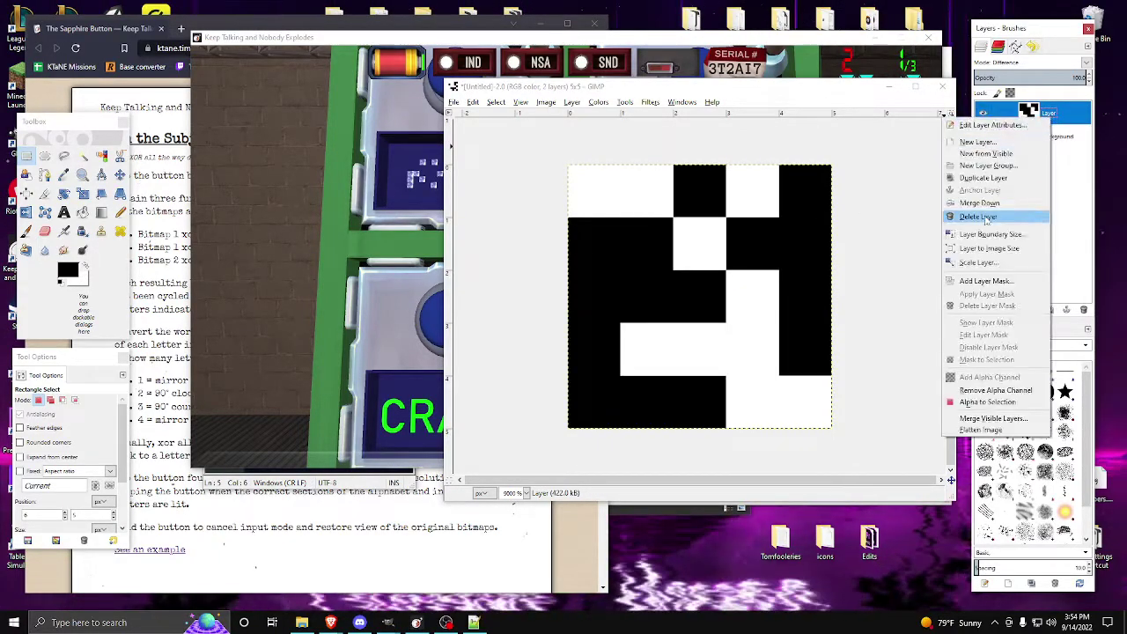
click(968, 218)
Swap the foreground to white and paint over the remaining 5 by 5 bitmap with the Pencil tool
click(120, 212)
click(86, 266)
mouse_move(647, 349)
mouse_down()
mouse_move(657, 256)
mouse_move(785, 192)
mouse_move(573, 359)
mouse_up()
Zoom in on the upper-left Sapphire Button module in the game and switch to the 30 by 5 GIMP image
click(417, 623)
click(425, 193)
click(388, 623)
click(342, 572)
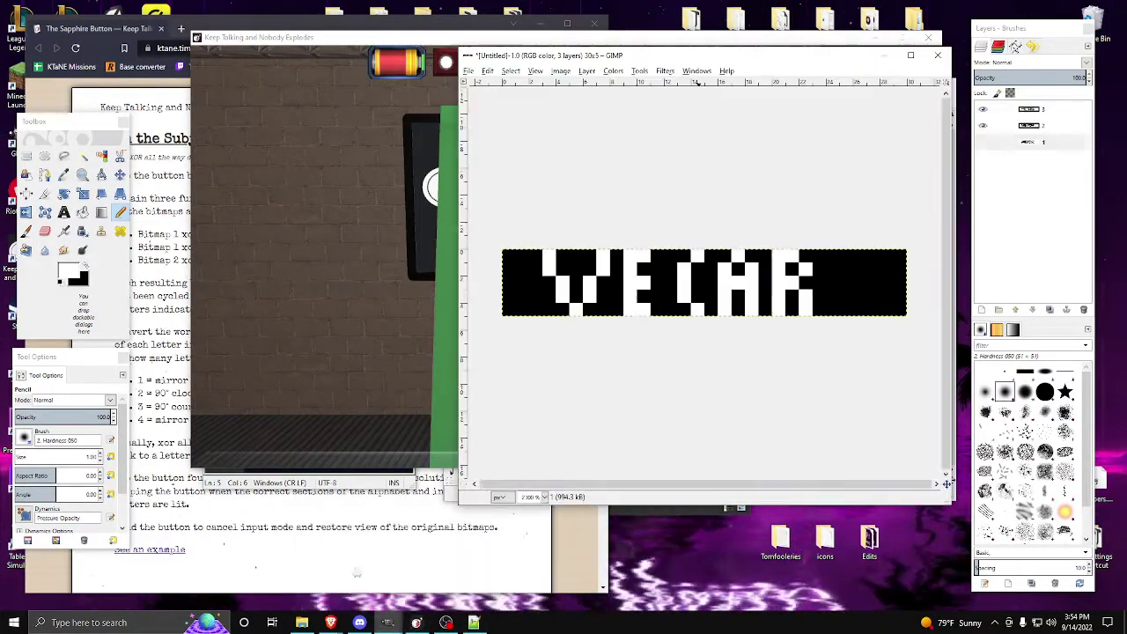
Delete layers 3 and 2 from the 30 by 5 image and cover layer 1 in white with an enlarged pencil brush
right_click(1040, 115)
click(979, 214)
right_click(1031, 108)
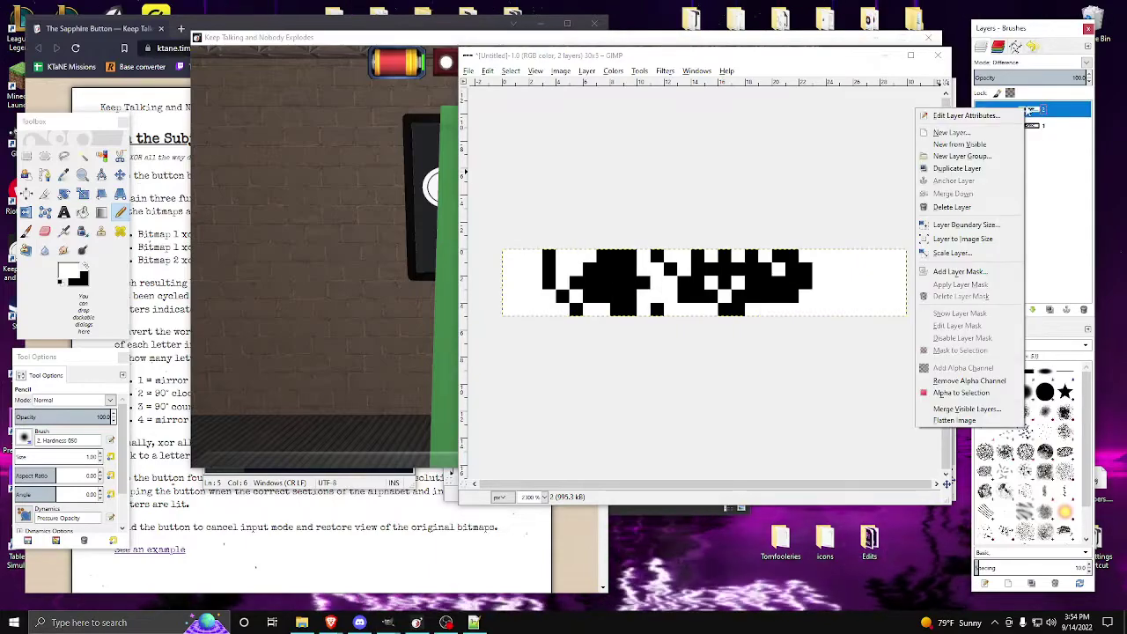
click(964, 207)
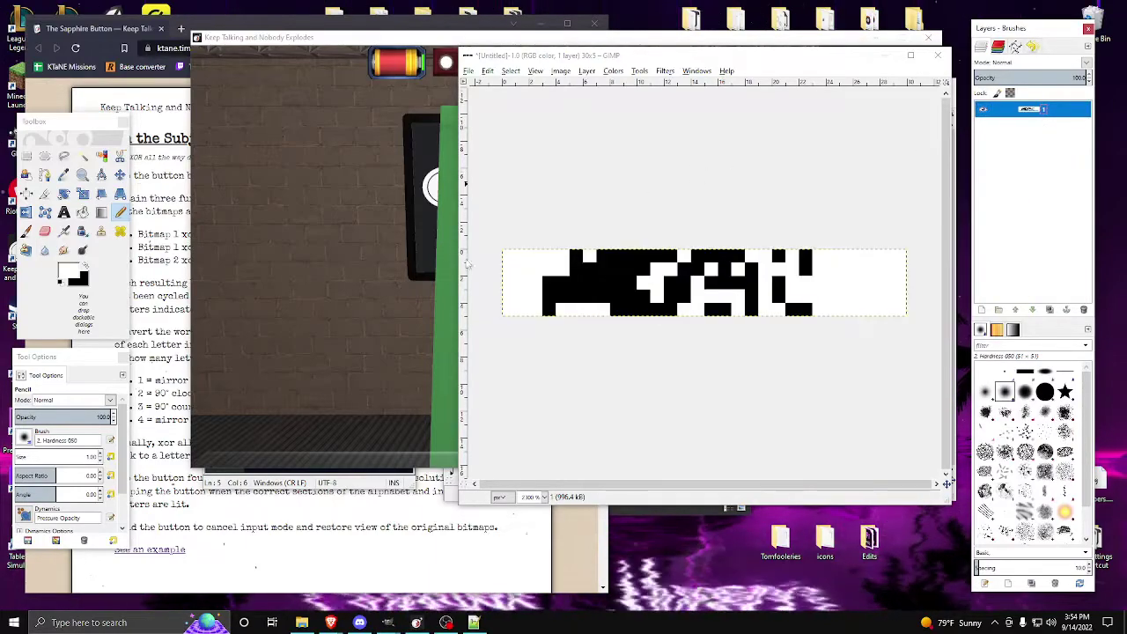
click(77, 457)
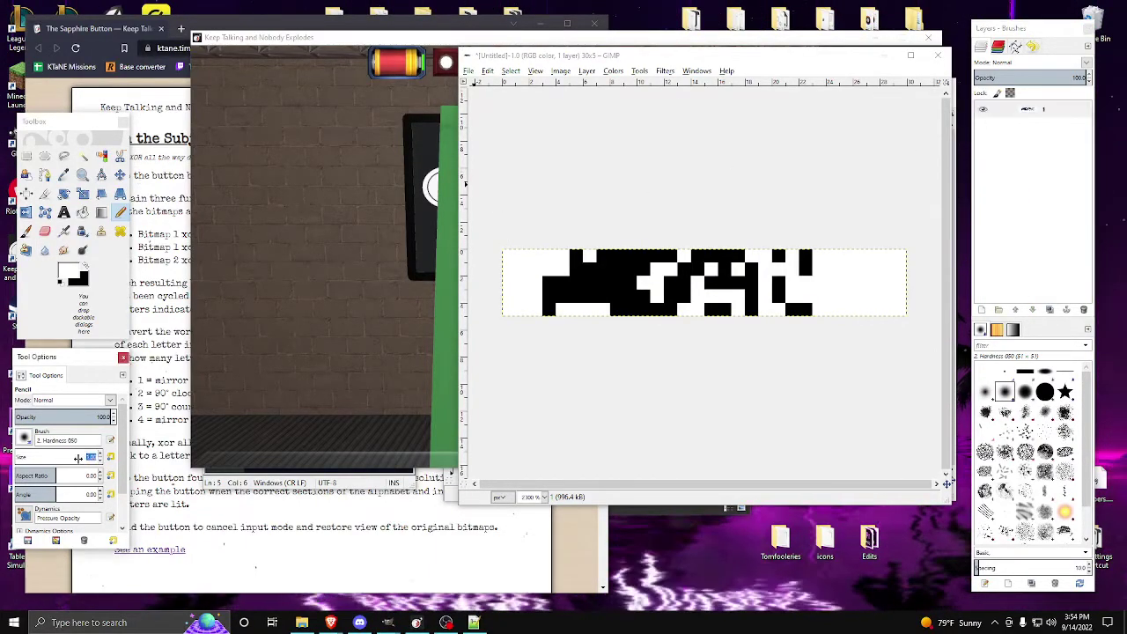
key(Delete)
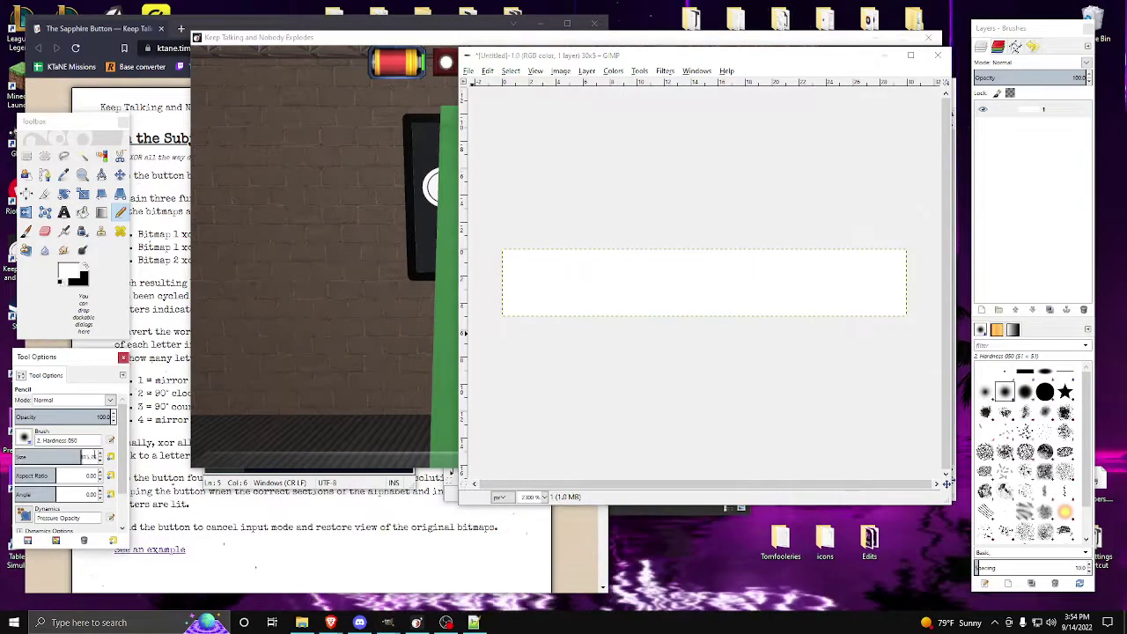